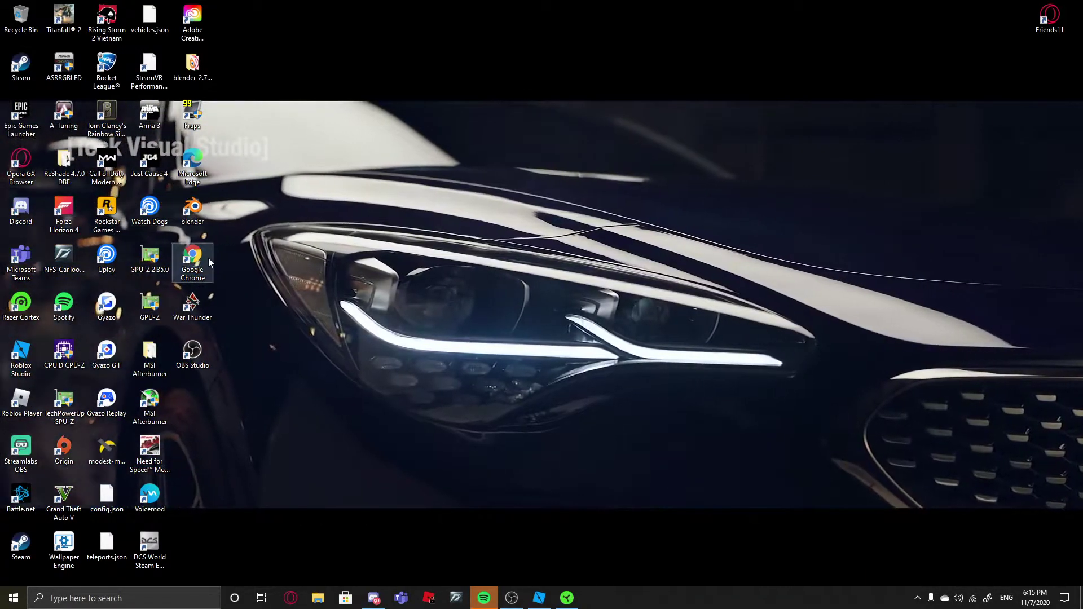
Step: Launch Blender in a maximized window and dismiss the splash screen
double_click(196, 226)
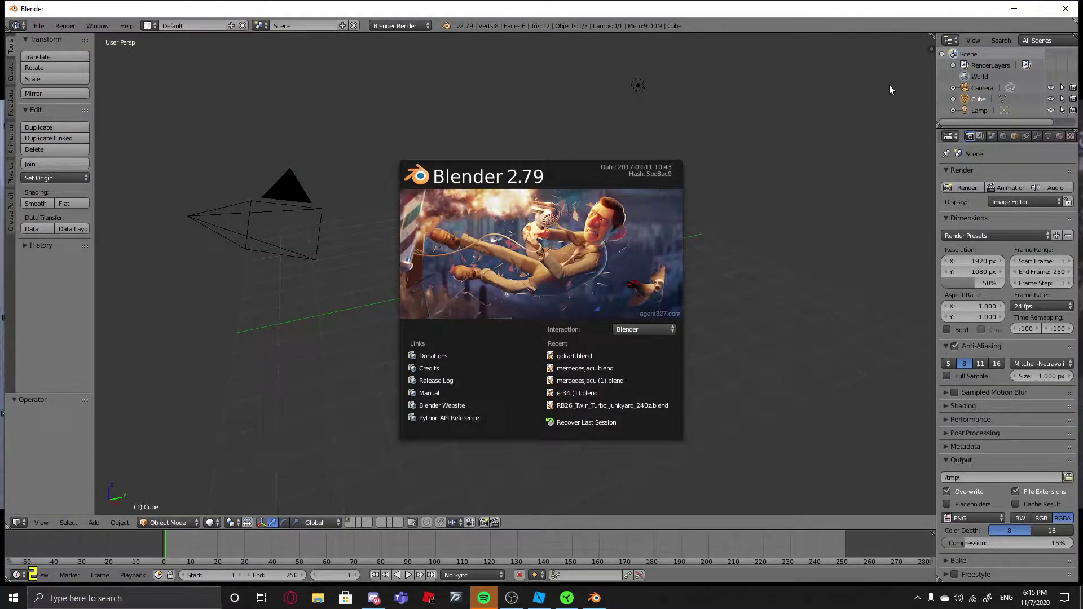
click(1039, 8)
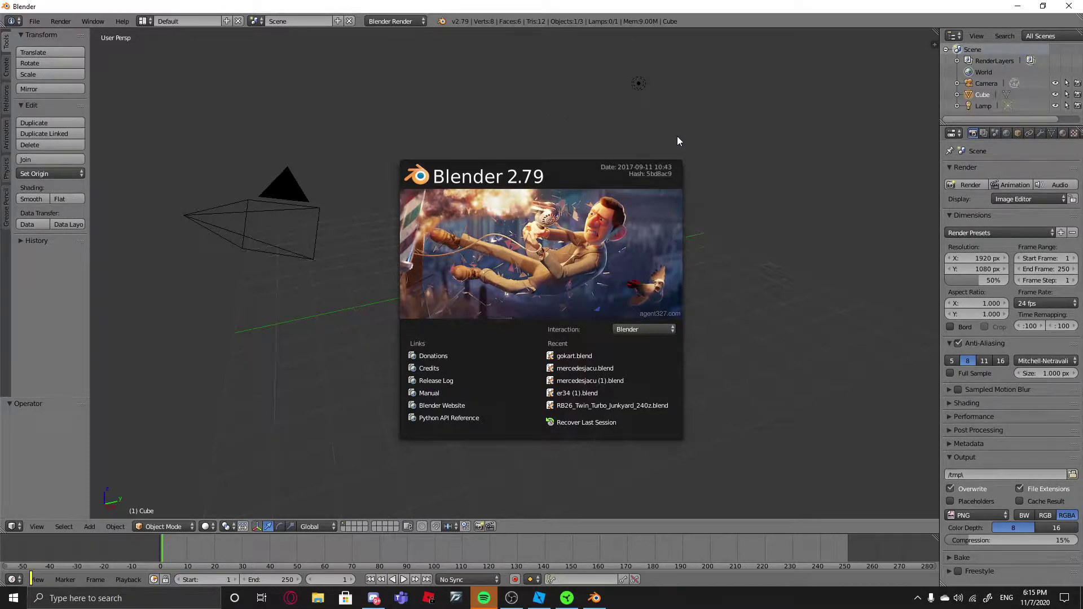
click(722, 156)
Step: Delete all the default scene objects: the camera, cube and lamp
key(a)
key(a)
key(x)
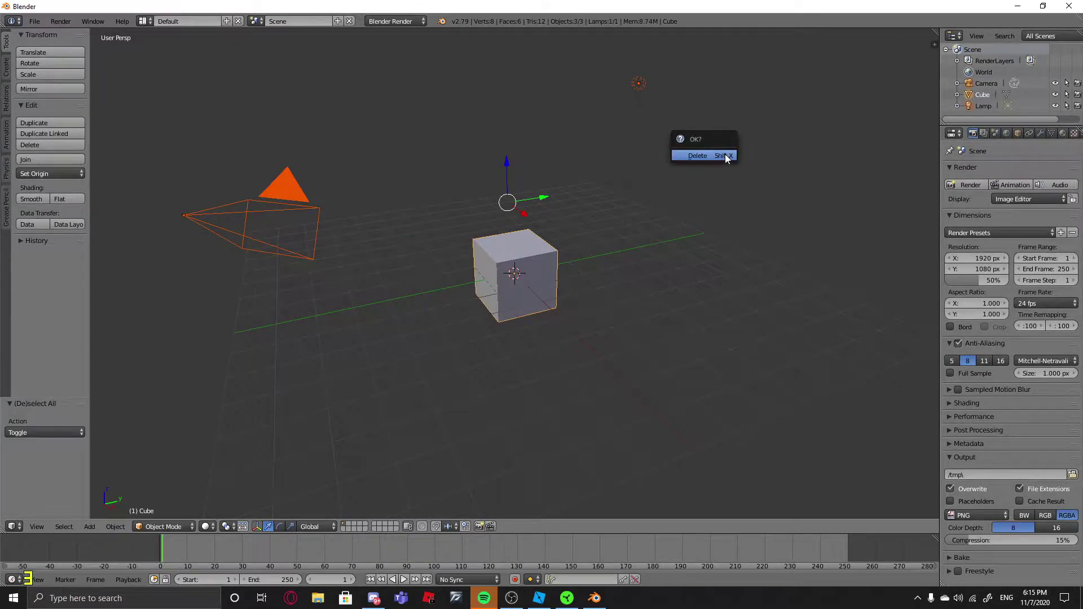
click(725, 155)
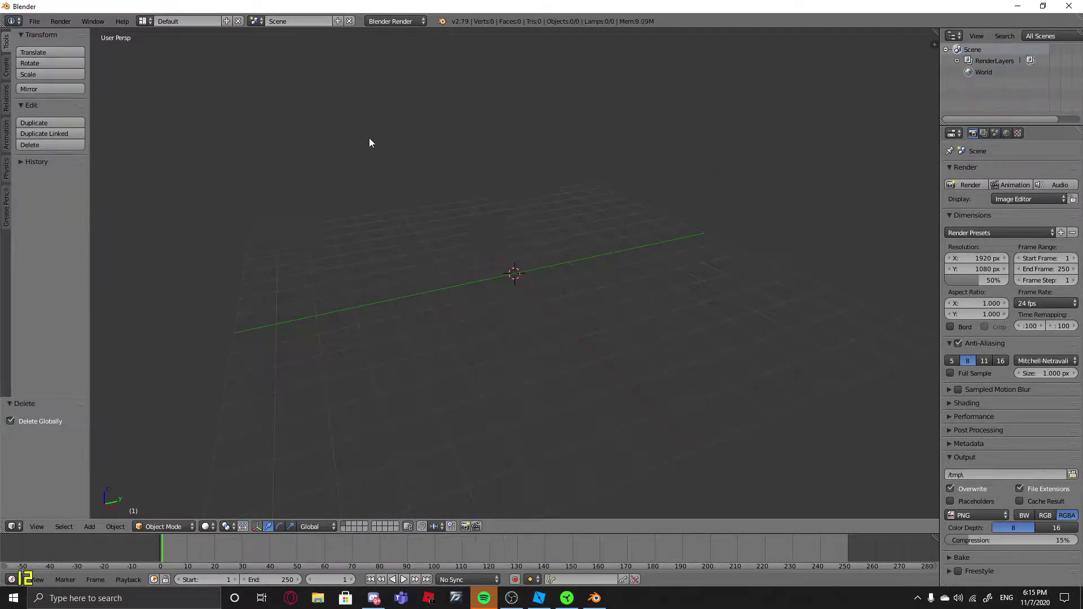
Step: Import the Wavefront model 600LT.obj from the Documents folder
click(37, 25)
mouse_move(110, 236)
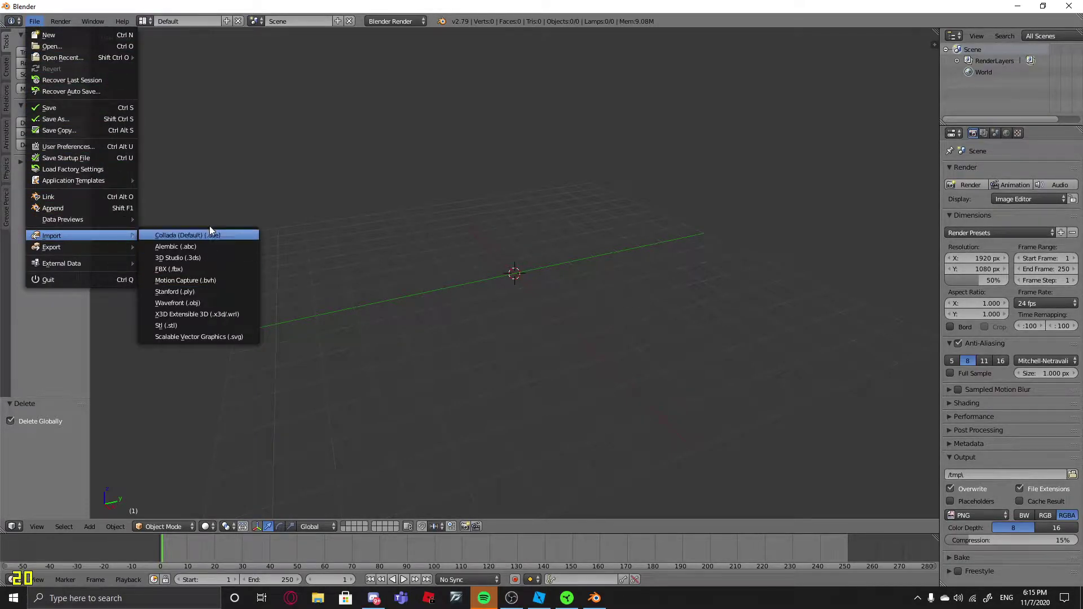
click(195, 303)
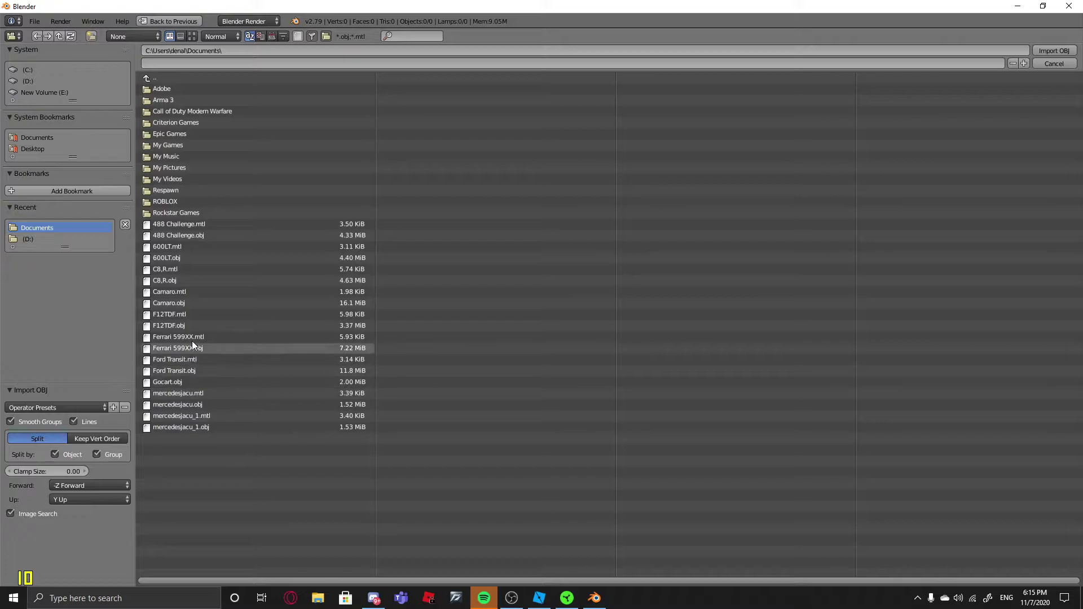
click(175, 258)
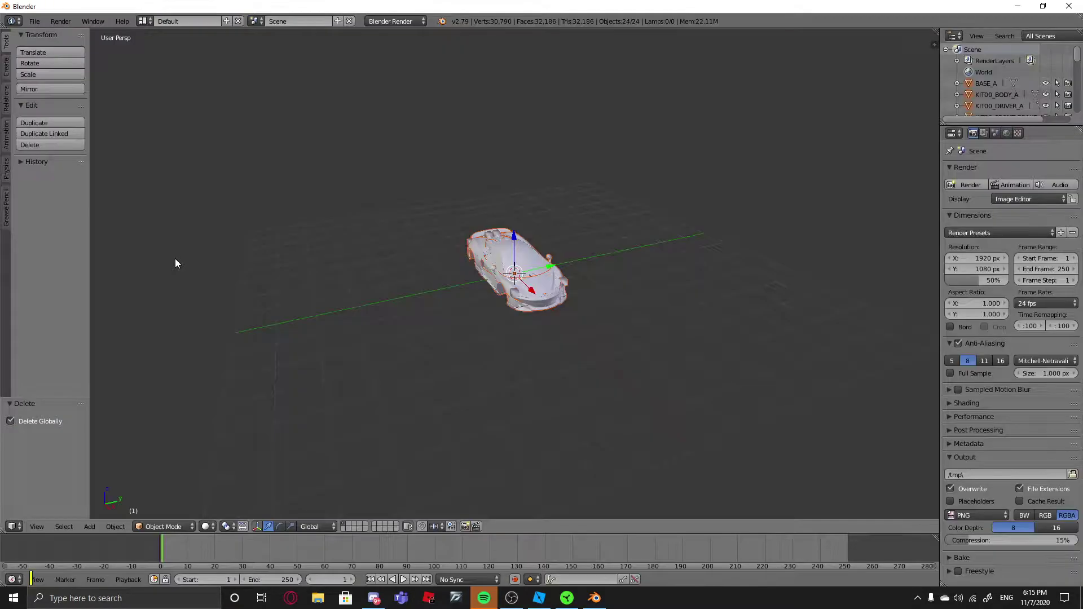
Step: Delete the two headlight marker shapes at the front of the imported car
scroll(381, 305, up, 4)
right_click(513, 345)
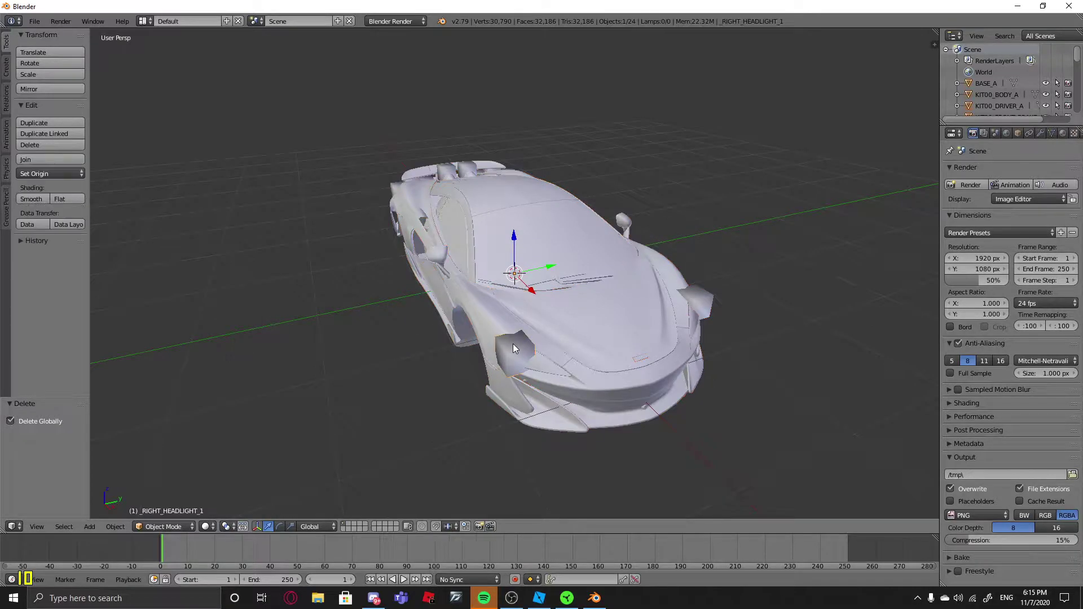
middle_drag(664, 337, 364, 284)
key(x)
click(612, 308)
click(605, 310)
right_click(605, 310)
key(x)
click(605, 307)
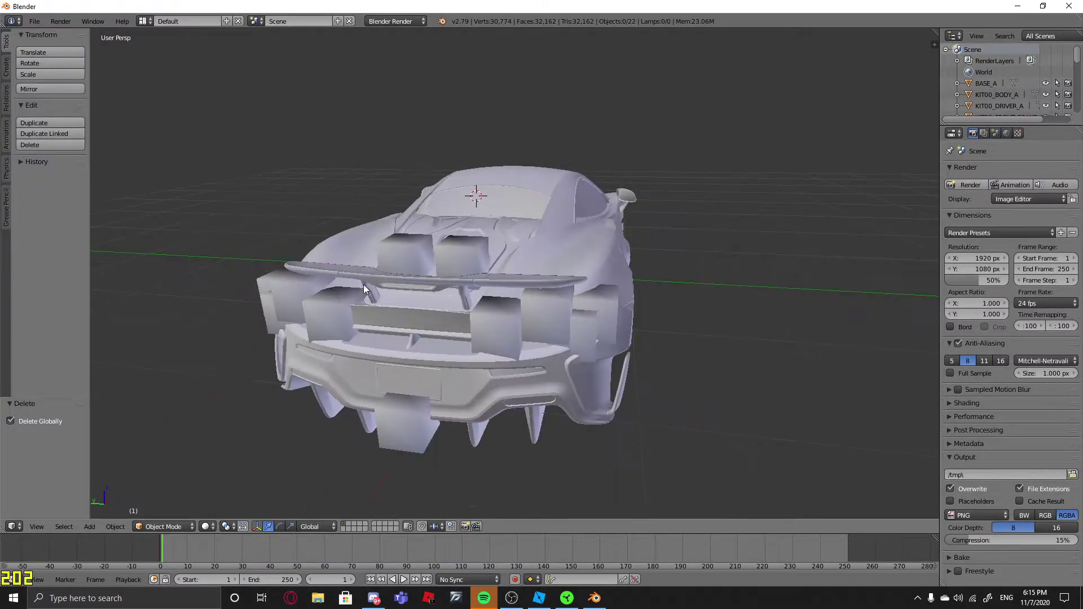
Step: Delete the two marker boxes covering the exhaust outlets above the rear wing
right_click(389, 263)
key(x)
click(390, 259)
right_click(445, 253)
key(x)
click(445, 253)
Step: Delete the marker boxes covering the car's right tail light, including _RIGHT_BRAKELIGHT_2
right_click(505, 314)
key(x)
click(505, 314)
right_click(545, 318)
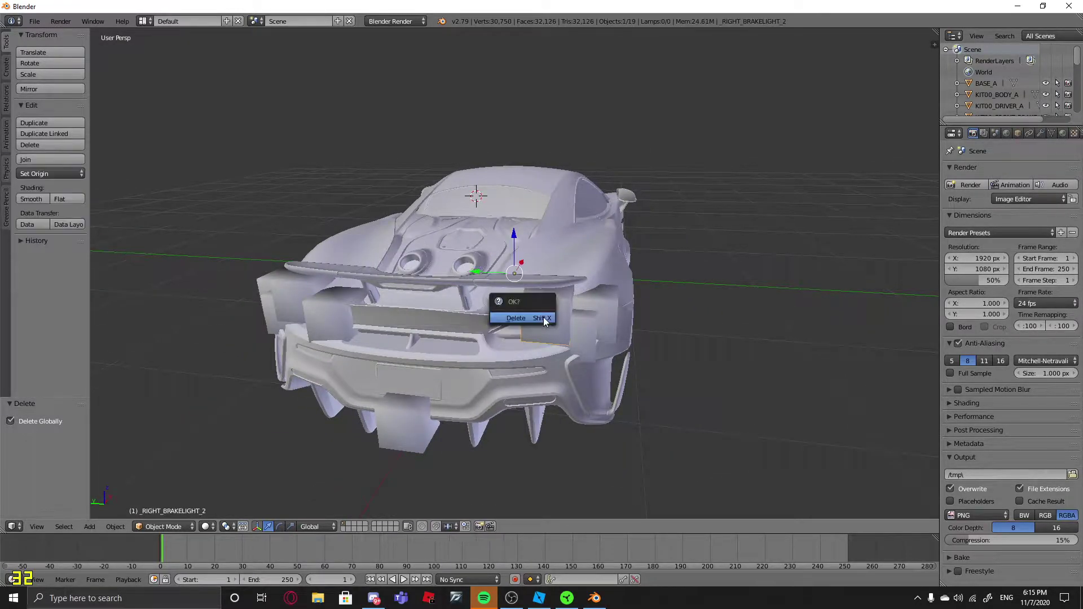
key(x)
click(584, 346)
right_click(597, 323)
key(x)
click(595, 323)
Step: Delete the reverse-light marker box _LEFT_REVERSE_1 beneath the rear bumper
right_click(417, 427)
key(x)
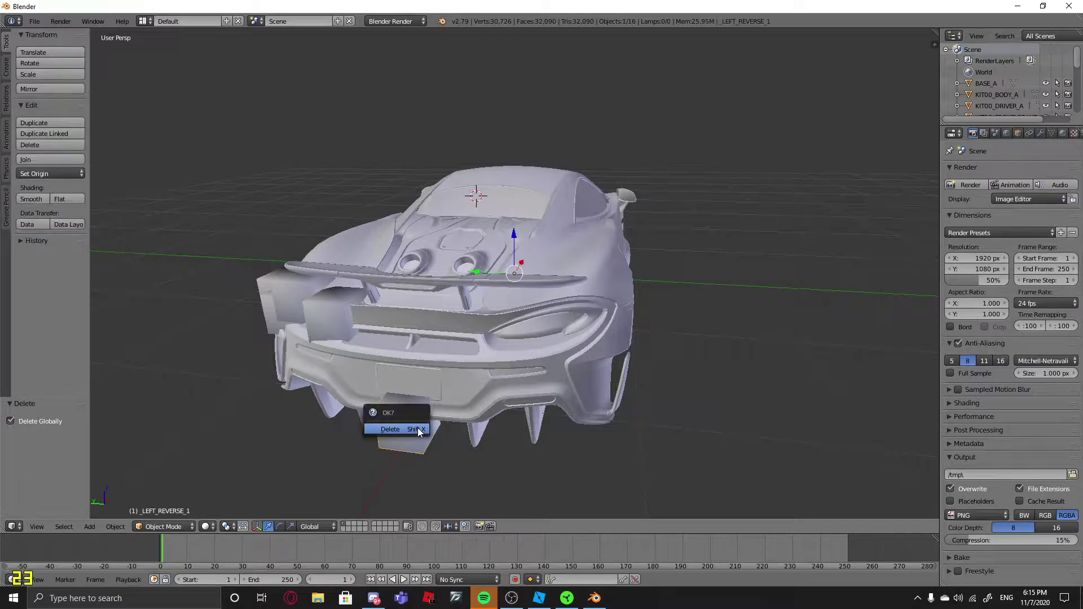
click(418, 427)
Step: Delete the four remaining marker boxes around the car's left tail light
right_click(506, 279)
key(x)
click(507, 279)
right_click(543, 277)
key(x)
click(543, 277)
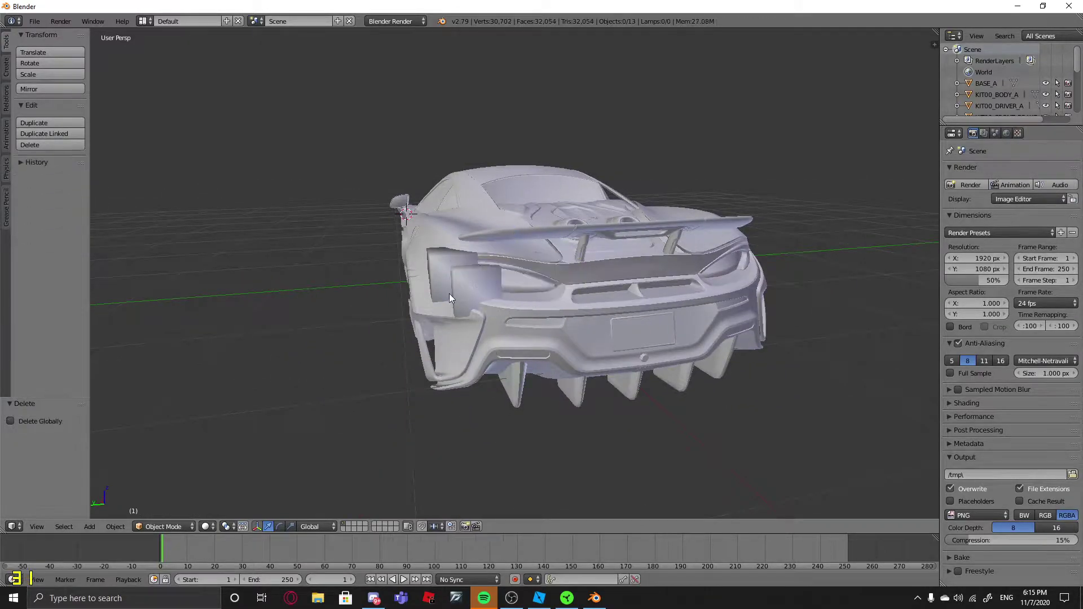
right_click(449, 294)
key(x)
click(449, 294)
right_click(469, 293)
key(shift+x)
click(468, 293)
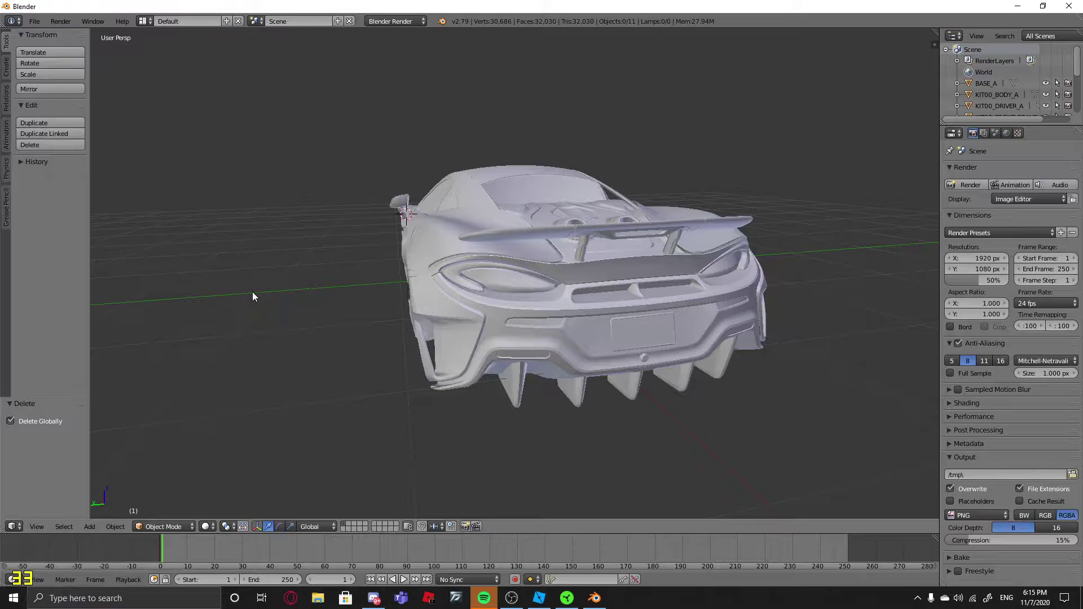
Step: Separate the body mesh KIT00_BODY_A by material and return to Object Mode
middle_drag(252, 292, 467, 297)
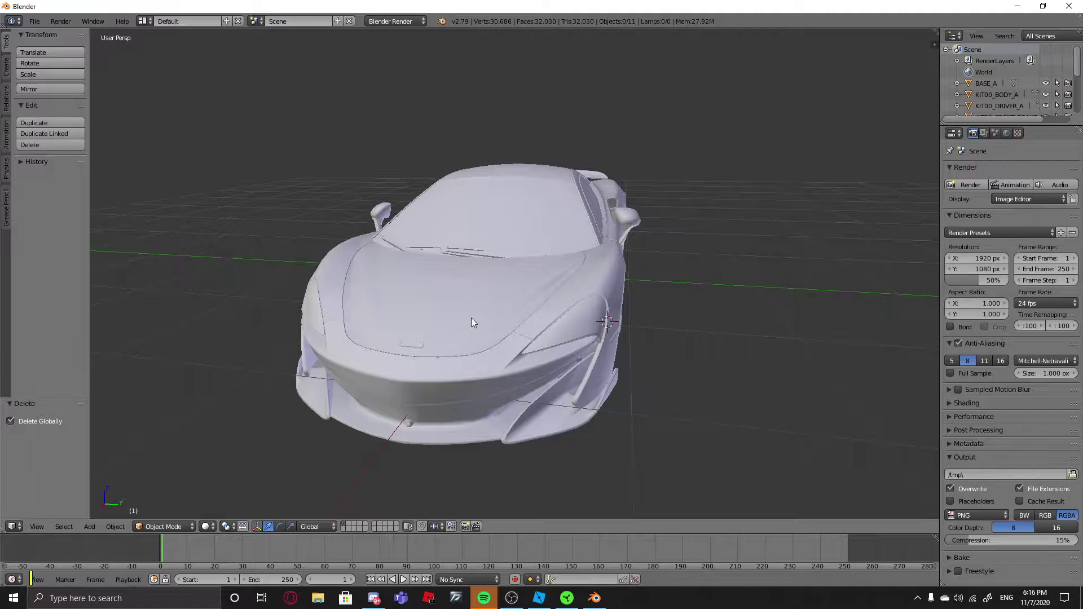
right_click(486, 357)
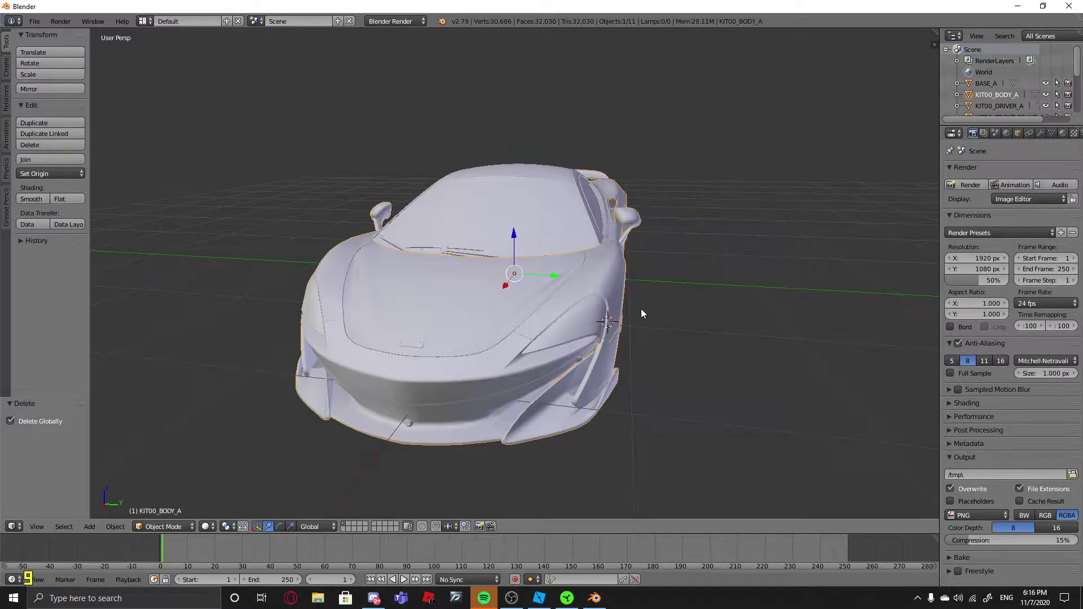
key(Tab)
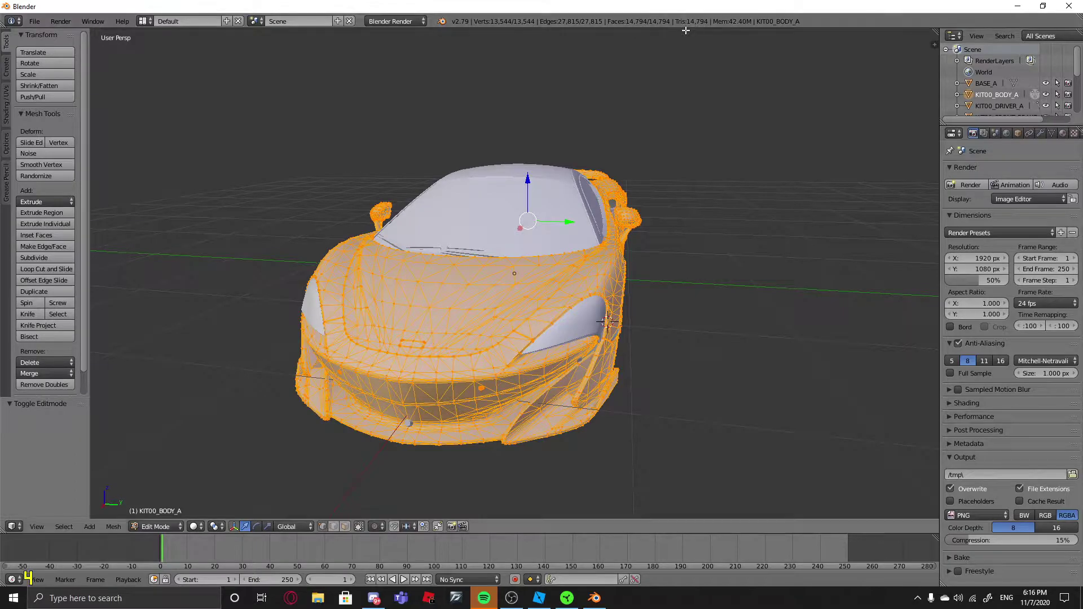
middle_drag(629, 211, 463, 297)
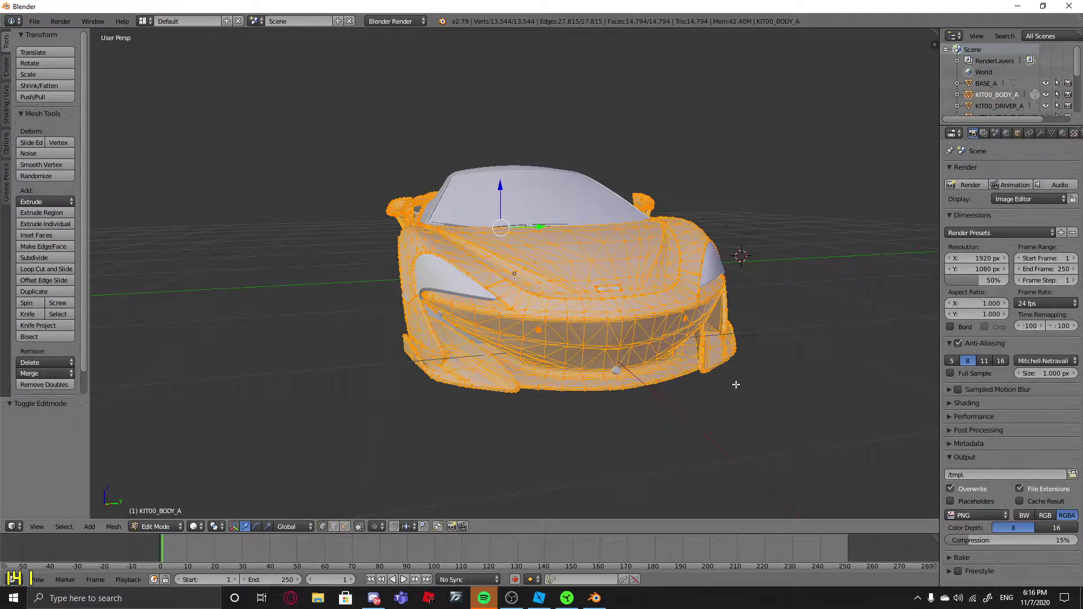
key(p)
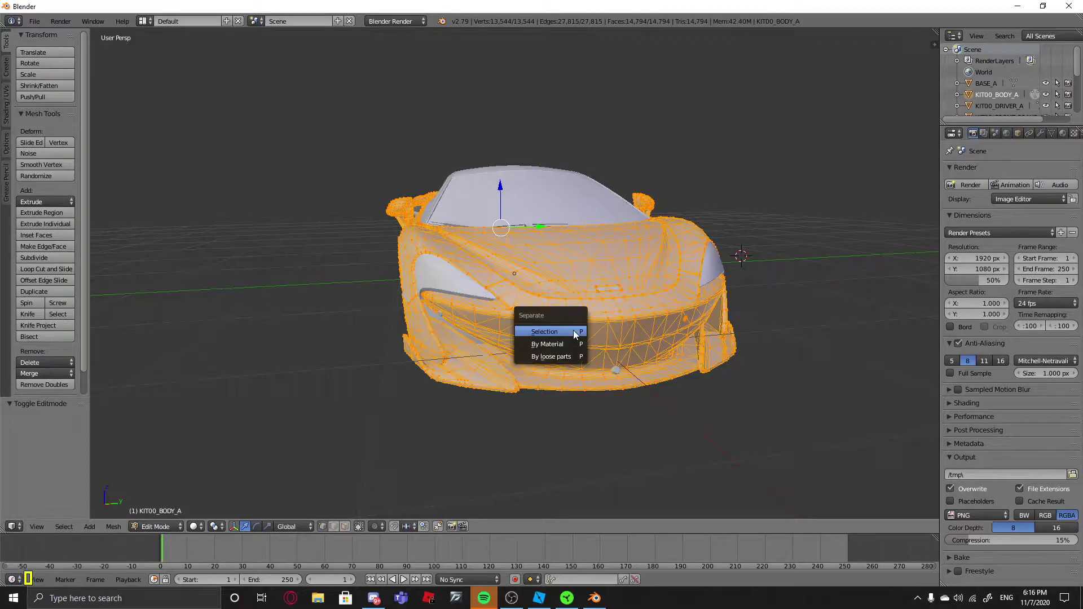
click(575, 344)
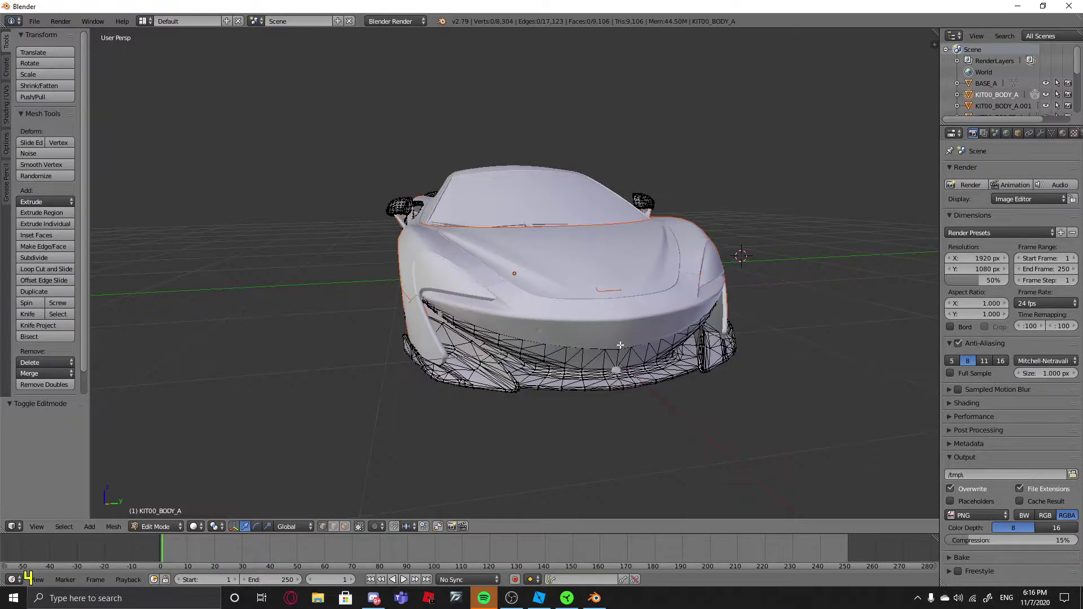
key(p)
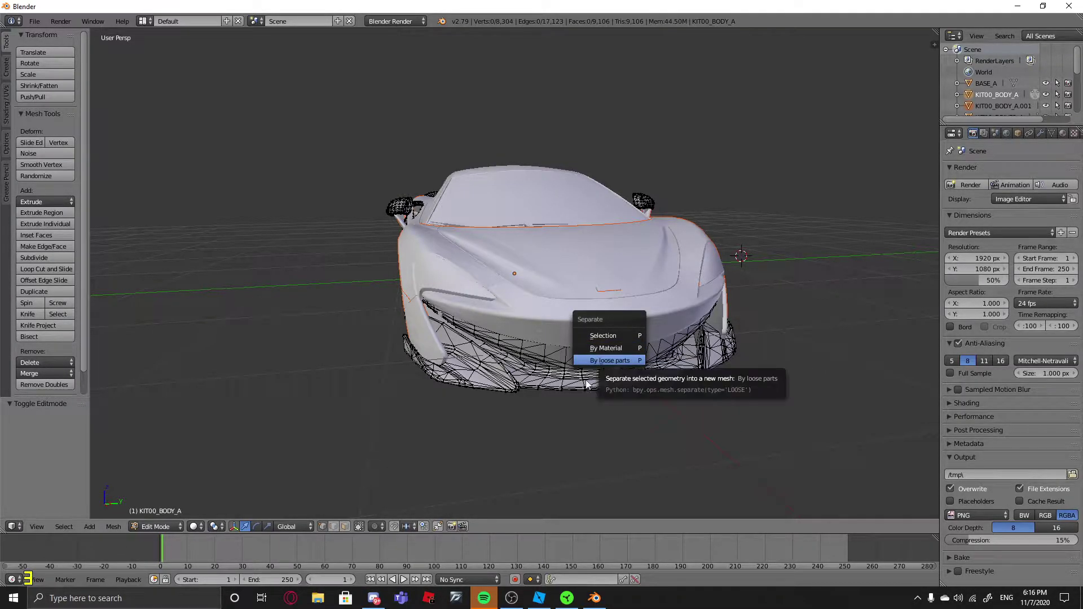
click(556, 350)
key(Tab)
Step: Examine the meshes and triangle counts of KIT00_BODY_A.001 and KIT00_BODY_A in Edit Mode from several sides
right_click(560, 288)
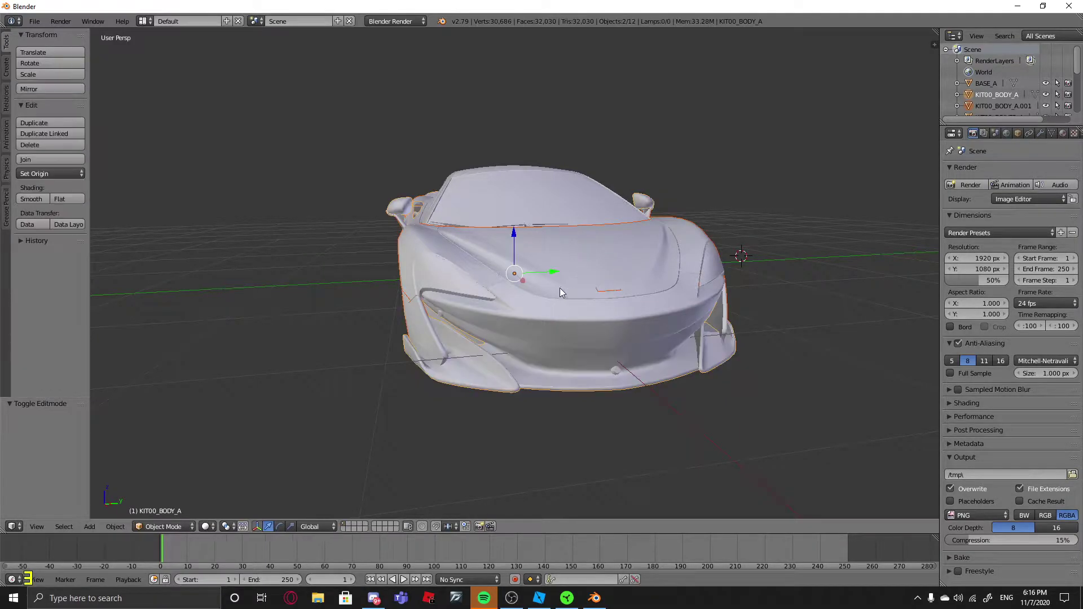
key(Tab)
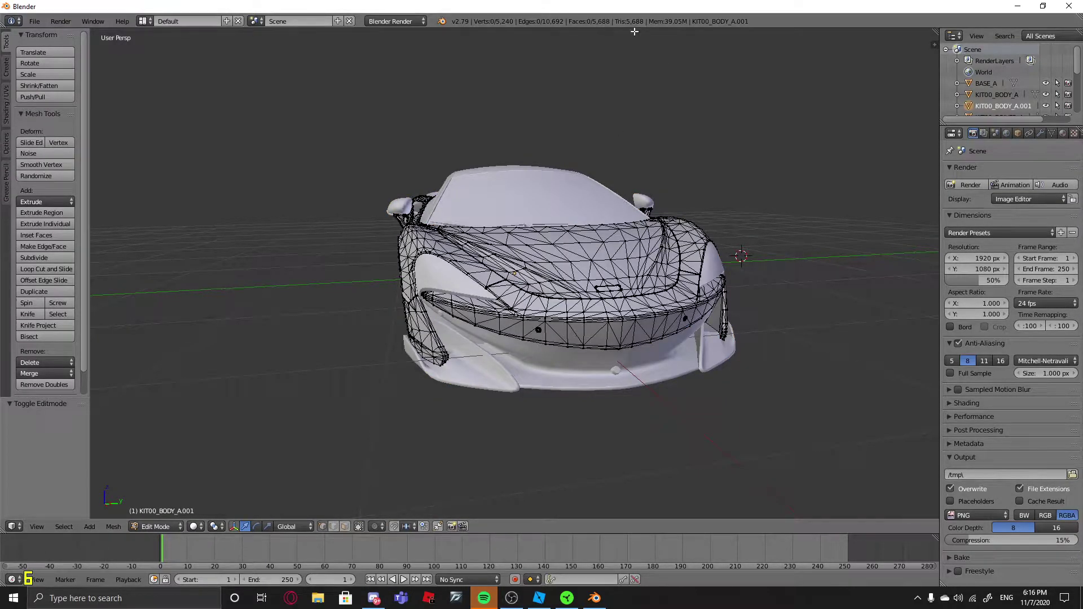
key(Tab)
right_click(533, 349)
key(Tab)
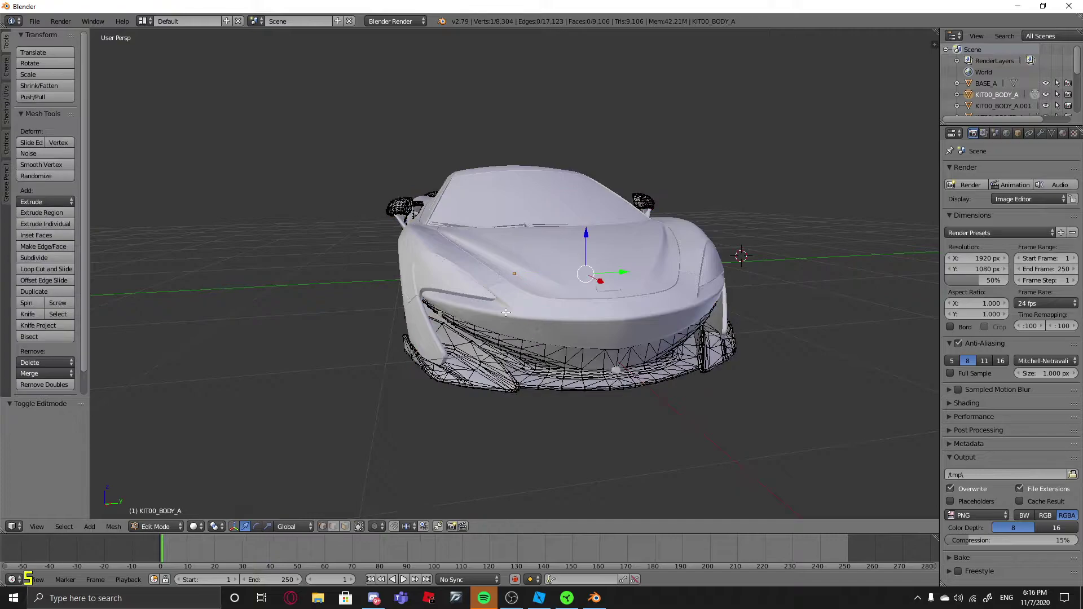
middle_drag(535, 357, 646, 262)
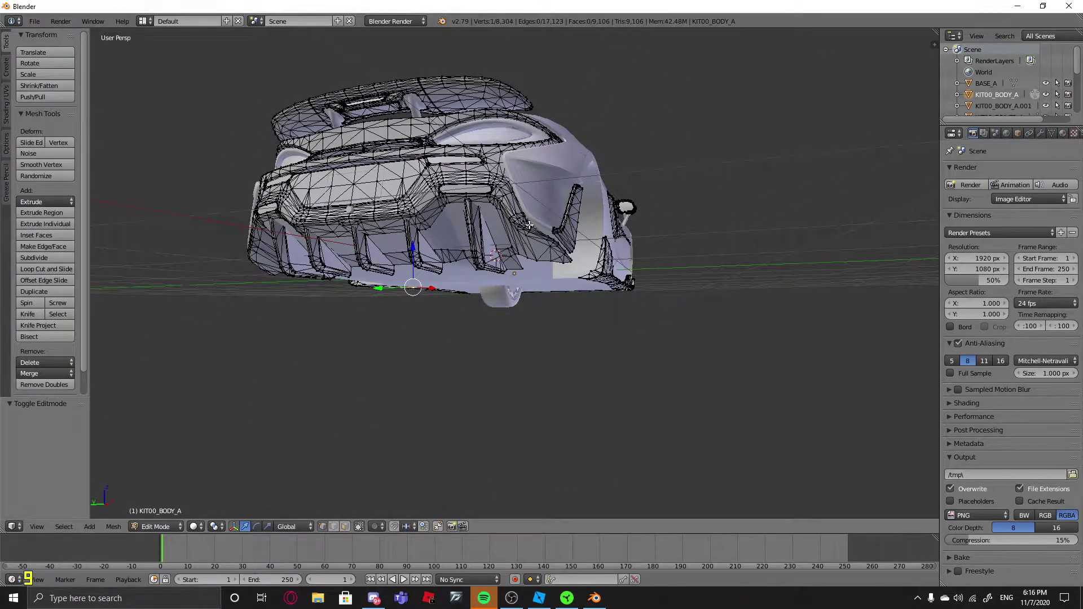
middle_drag(439, 249, 619, 260)
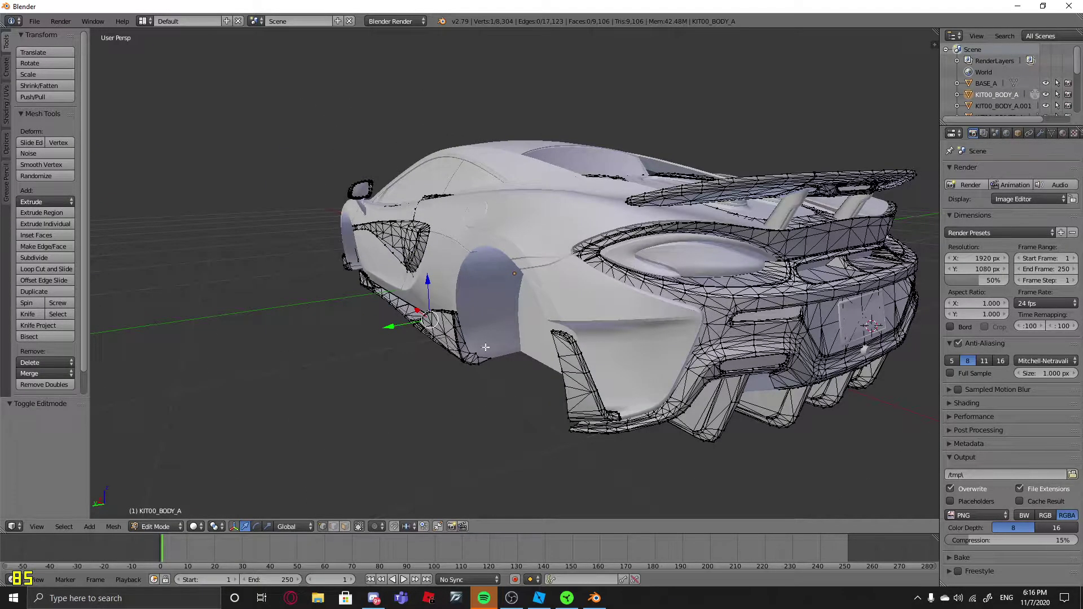
middle_drag(485, 347, 422, 305)
key(Tab)
Step: Separate the BASE_A mesh by material and return to Object Mode
right_click(512, 278)
key(Tab)
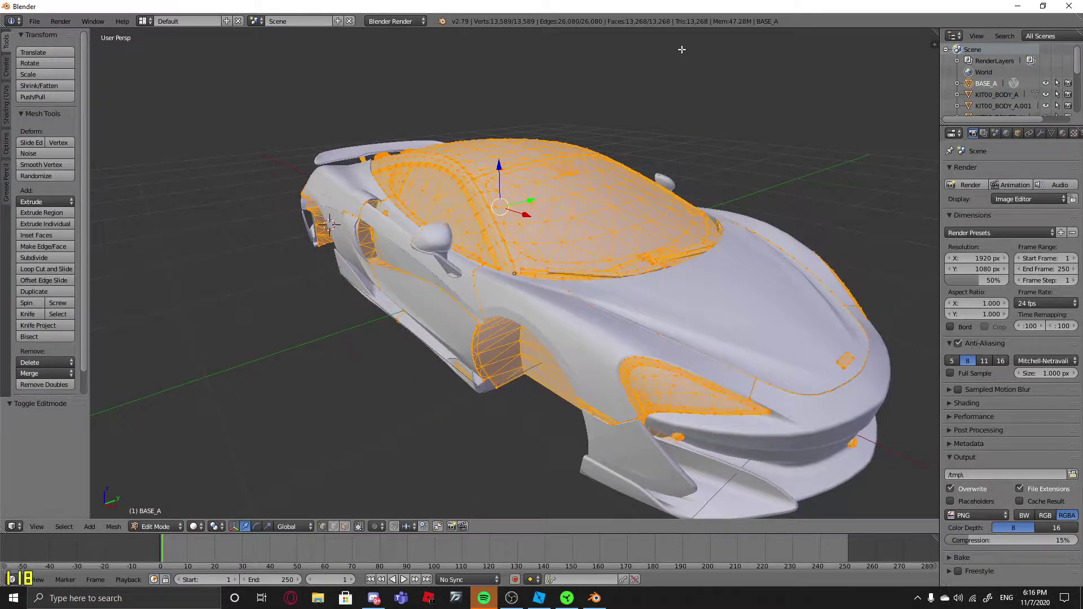
key(p)
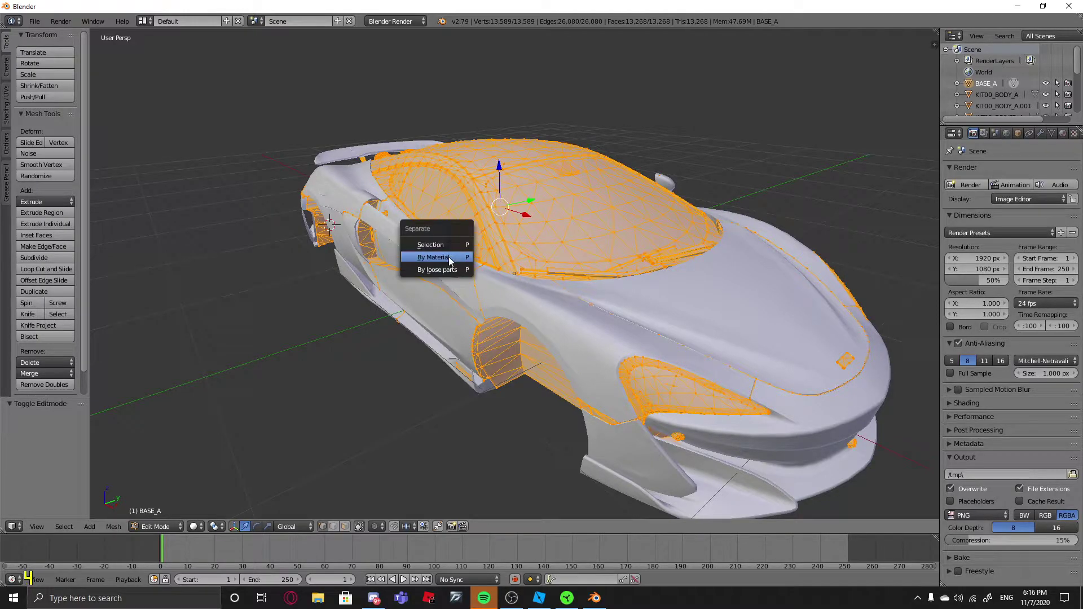
click(448, 257)
key(Tab)
Step: Try moving two of the separated car pieces and undo each move
right_drag(538, 221, 619, 203)
key(ctrl+z)
right_drag(445, 311, 501, 271)
key(ctrl+z)
Step: Inspect the wheel-well piece BASE_A.012 in Edit Mode from the side and above
right_click(535, 367)
key(Tab)
middle_drag(539, 368, 366, 361)
middle_drag(580, 96, 496, 177)
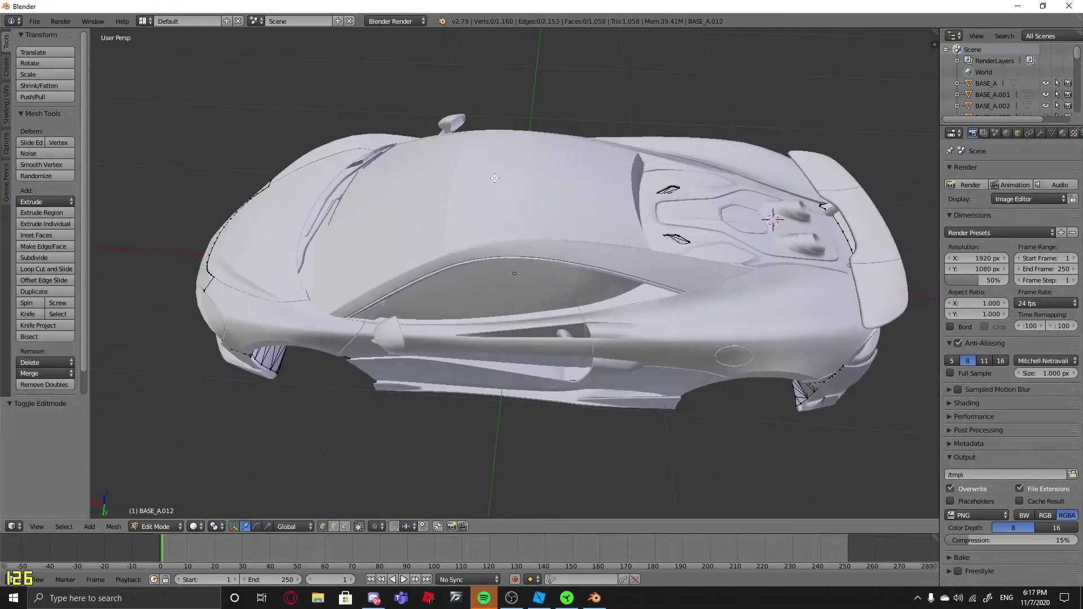
key(Tab)
Step: Delete the driver figure KIT00_DRIVER_A from inside the cabin
scroll(494, 191, up, 5)
scroll(493, 191, up, 5)
key(shift+f)
click(624, 327)
right_click(624, 327)
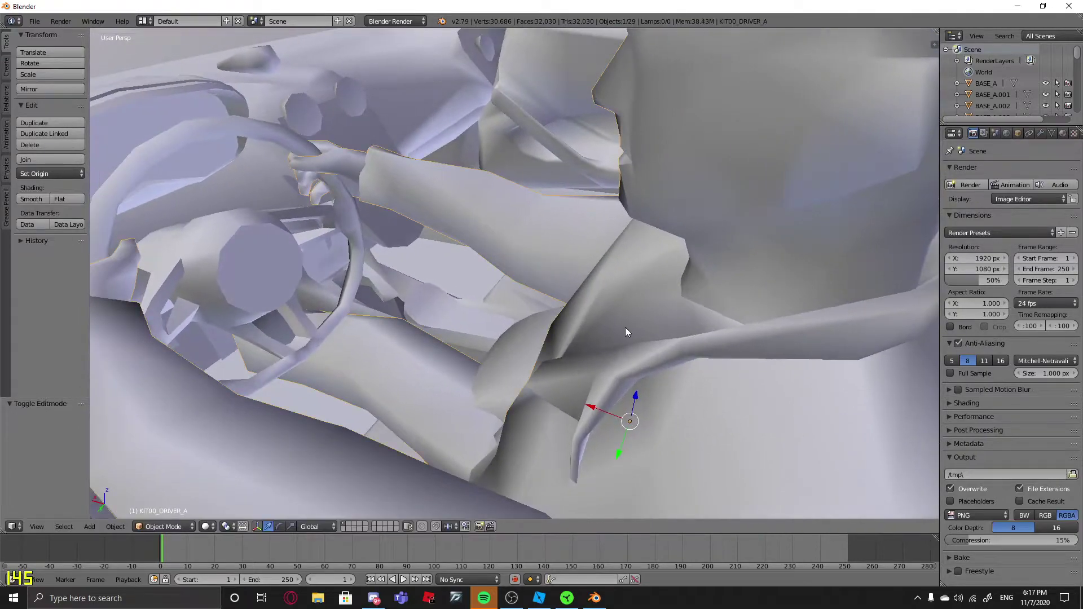
key(shift+x)
click(624, 327)
Step: Try to separate the interior piece BASE_A.015 into further parts in Edit Mode
key(shift+f)
key(s)
click(514, 273)
right_click(721, 285)
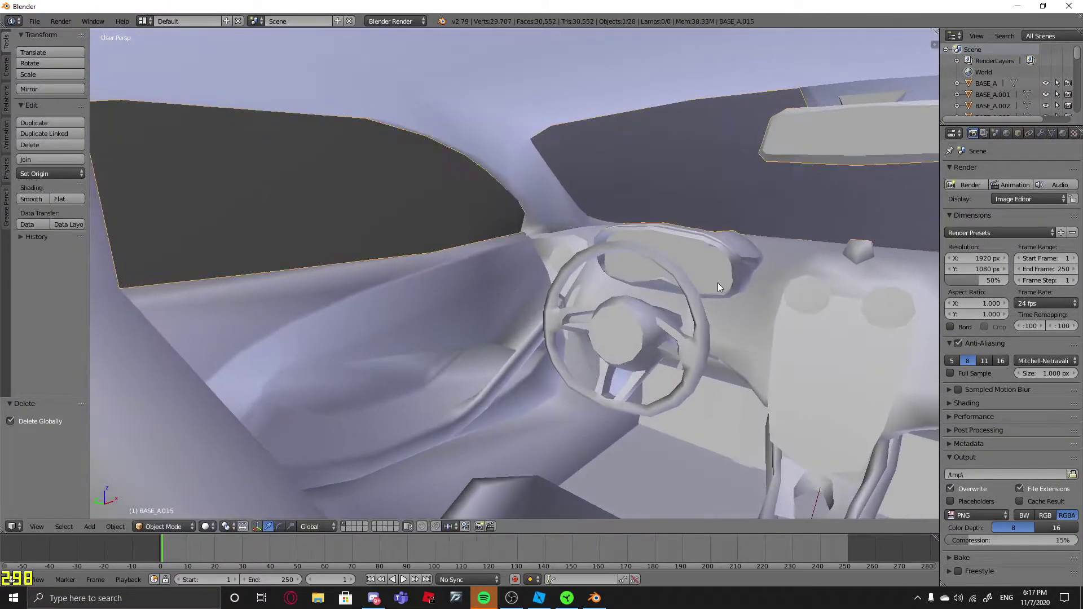
key(Tab)
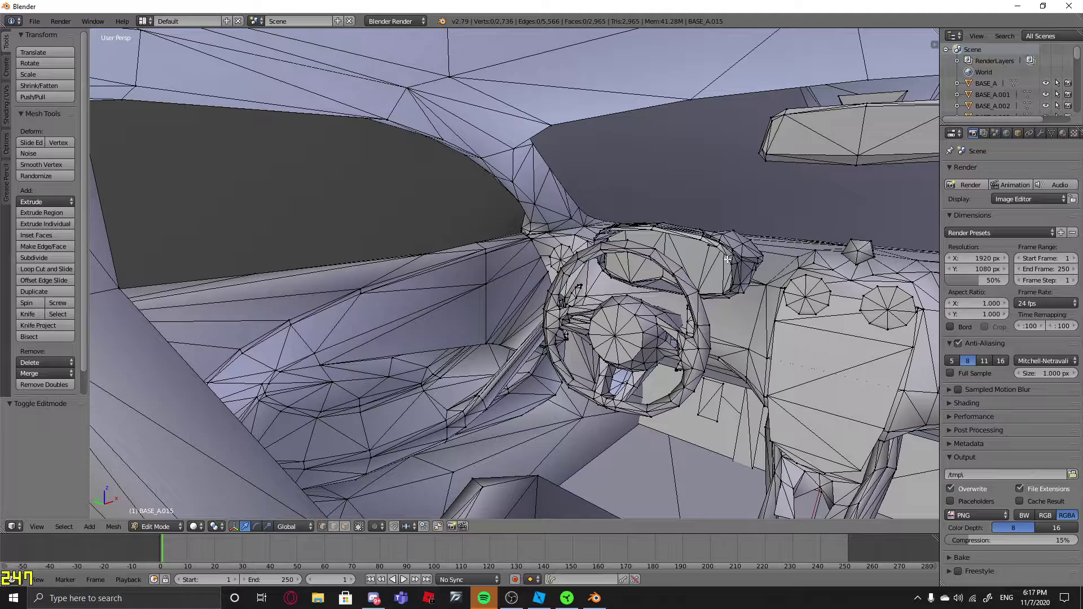
key(p)
click(717, 259)
key(Tab)
key(shift+g)
key(Escape)
Step: Delete the front brake piece _FRONT_BRAKE_1 from the car model
key(shift+f)
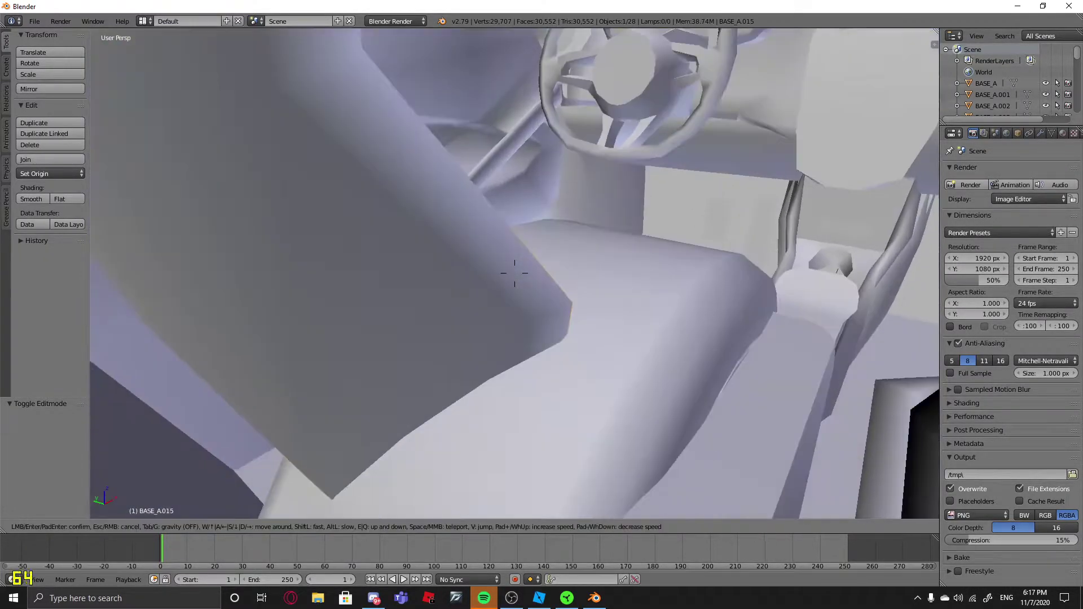
key(s)
key(w)
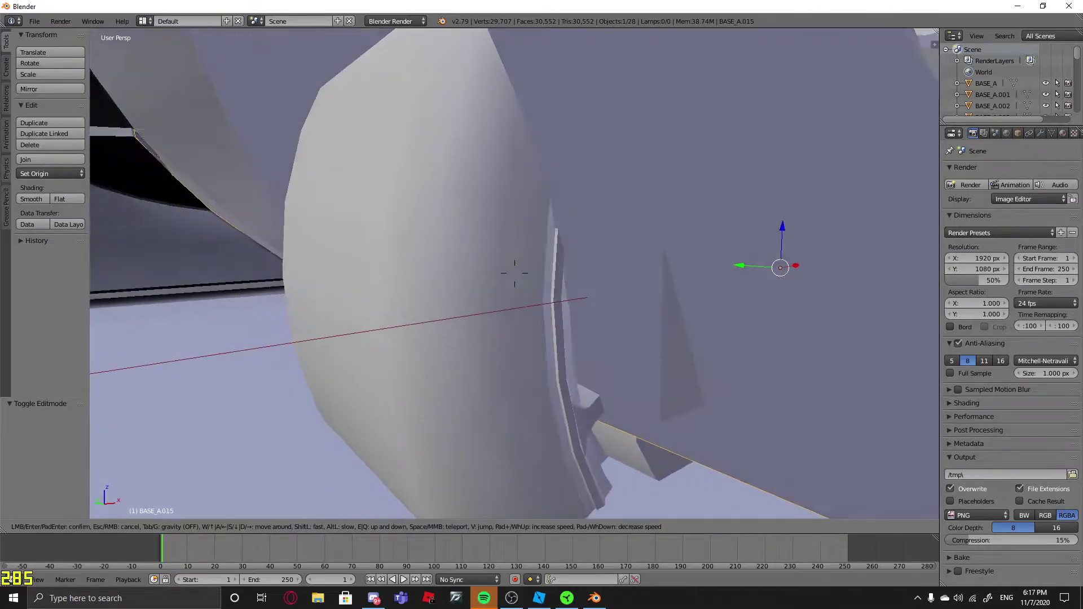
key(Escape)
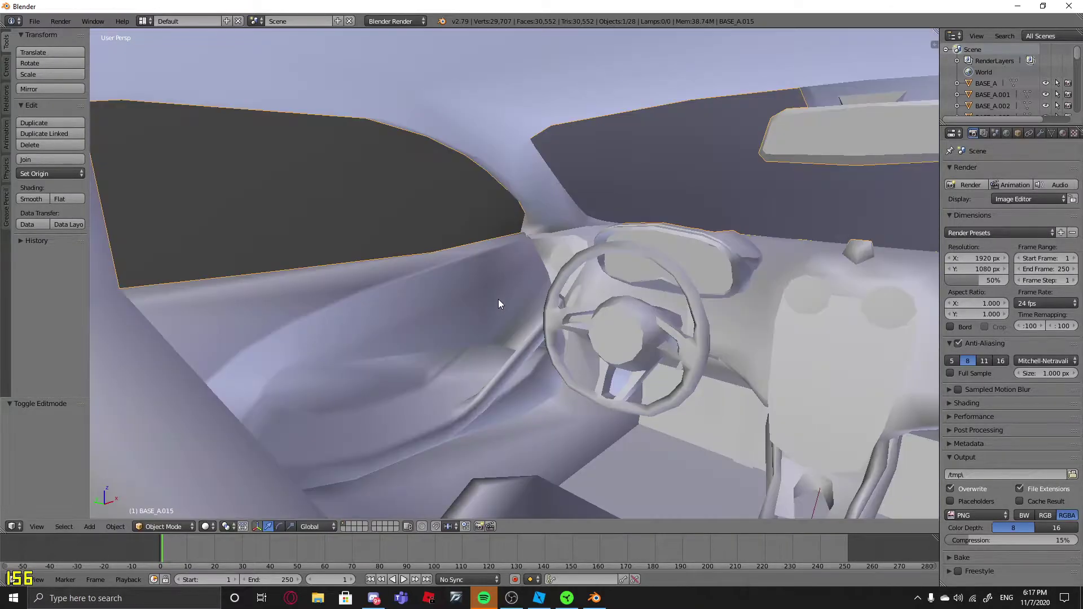
key(shift+f)
key(w)
key(w)
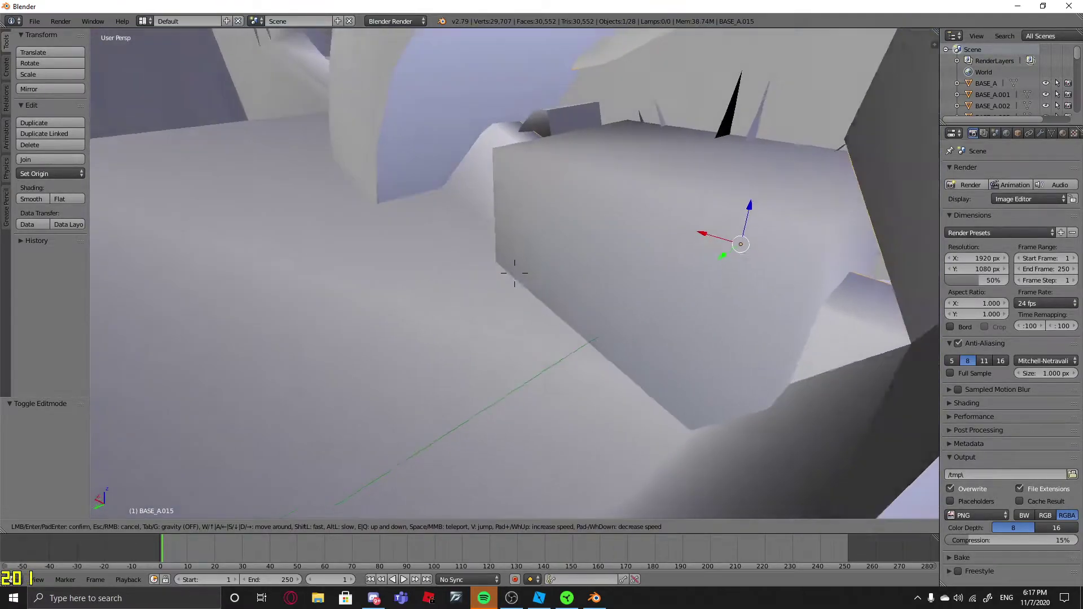
click(515, 273)
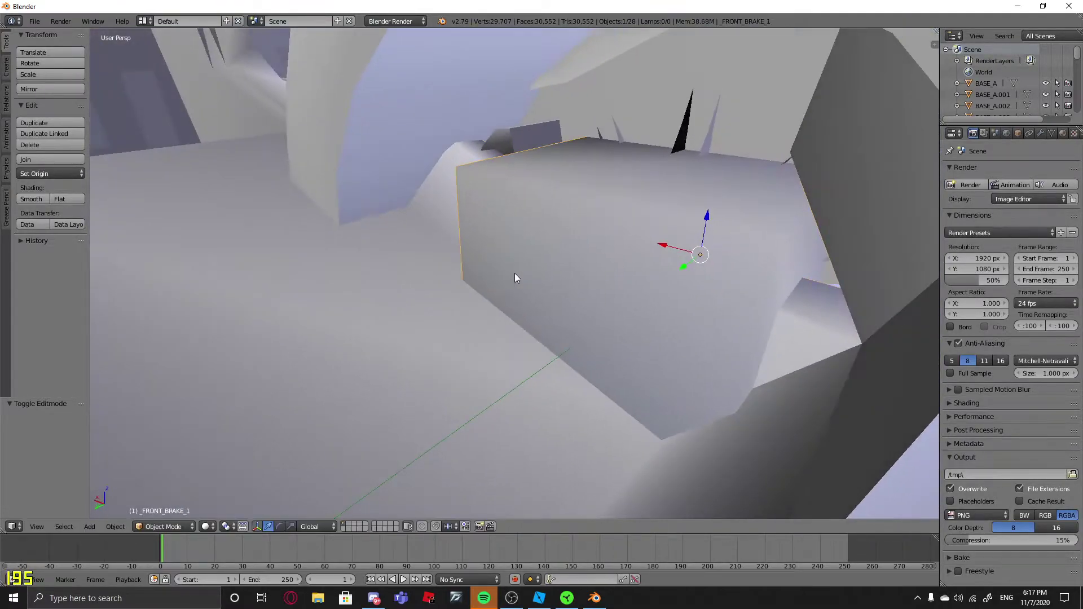
key(shift+Delete)
Step: Separate the front wheel mesh KIT00_FRONT_TIRE_A into its tire and rim pieces in Edit Mode
key(shift+f)
key(w)
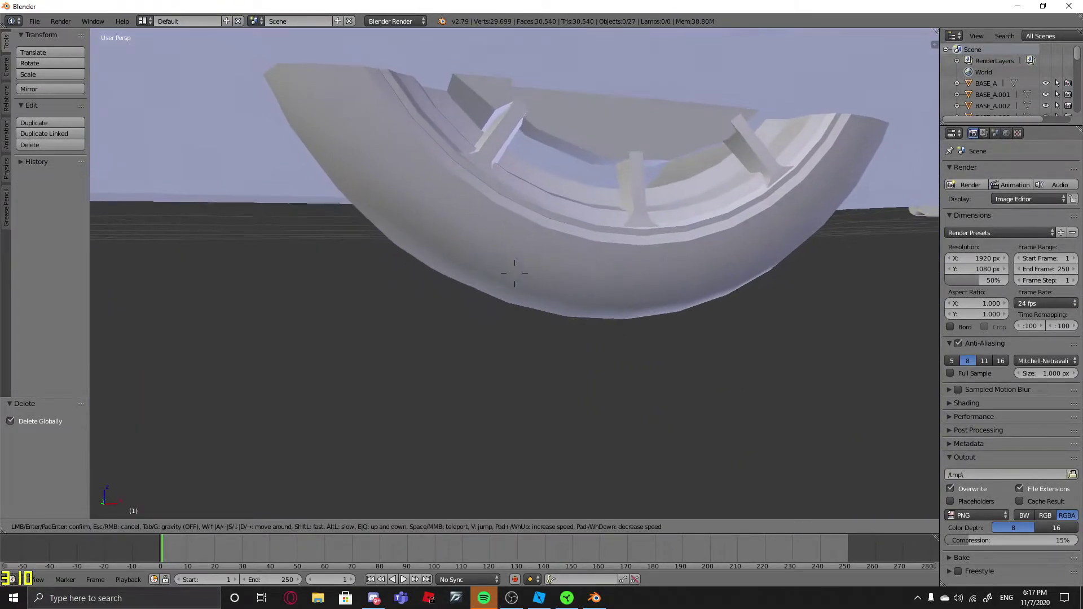
click(515, 272)
right_click(516, 273)
key(Tab)
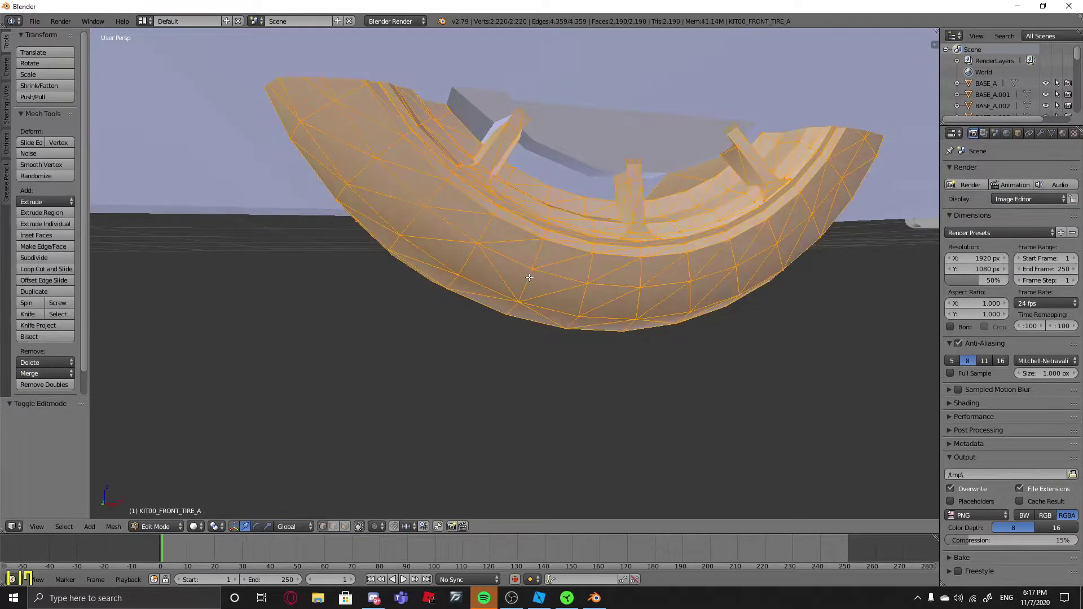
key(p)
key(p)
click(629, 282)
key(Tab)
Step: Try moving the separated front tire and rim pieces out of place and undo each move
right_click(630, 281)
key(g)
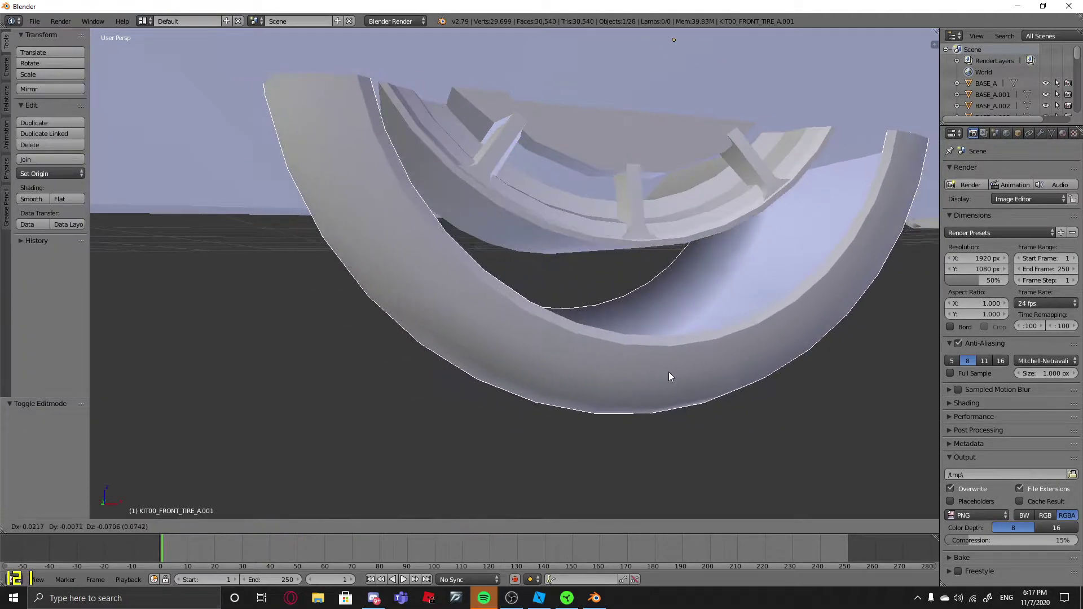
click(669, 372)
key(ctrl+z)
key(g)
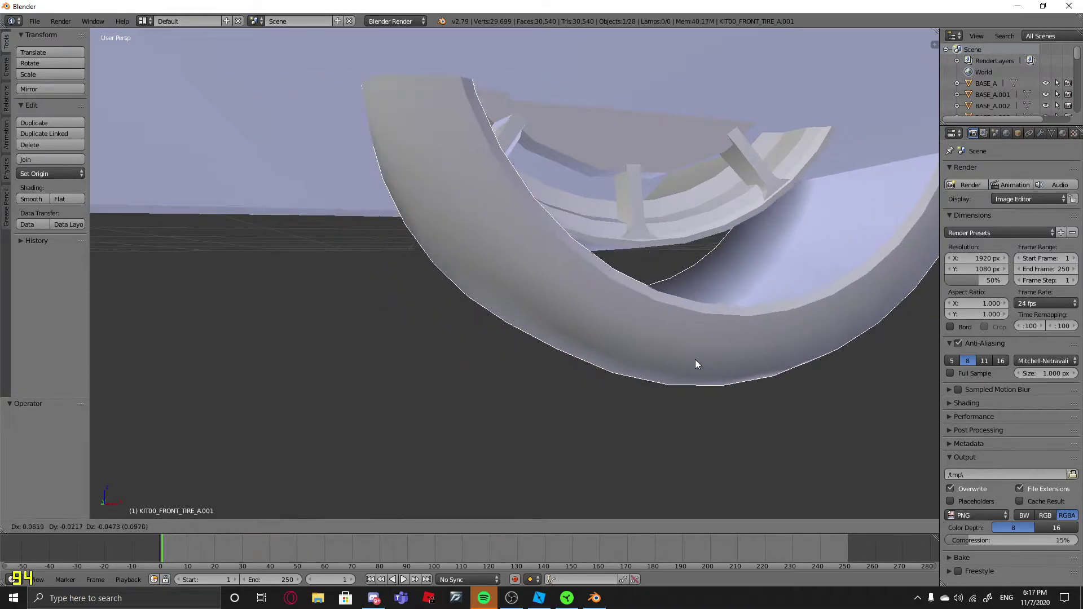
click(694, 358)
key(ctrl+z)
right_click(681, 234)
key(g)
click(683, 430)
key(ctrl+z)
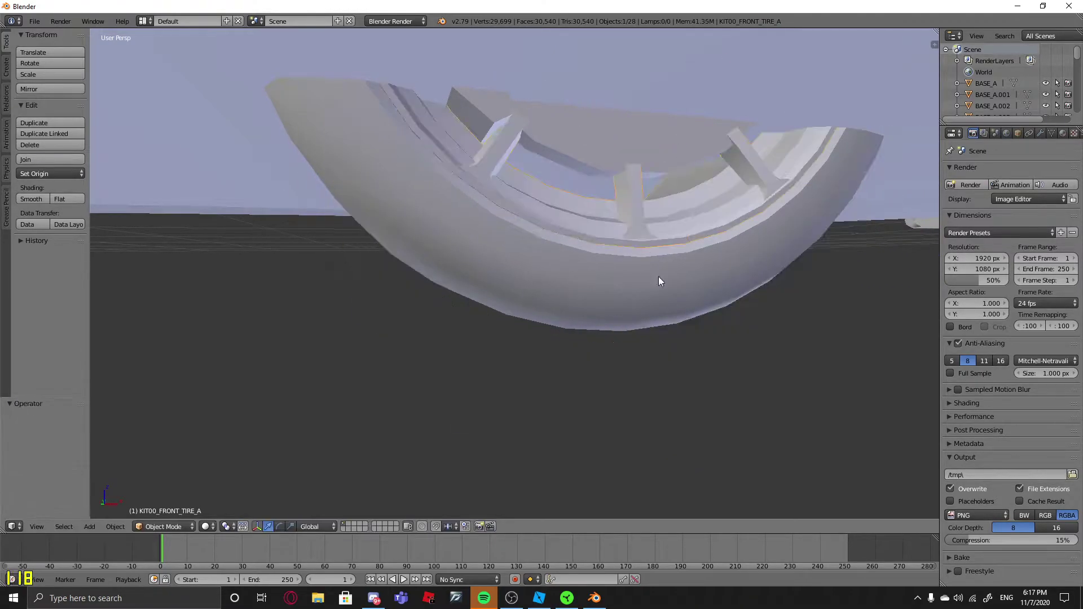
Step: Pull the rotor KIT00_REAR_ROTOR_A out from behind the wheel rim and delete it
right_click(612, 166)
key(g)
click(678, 442)
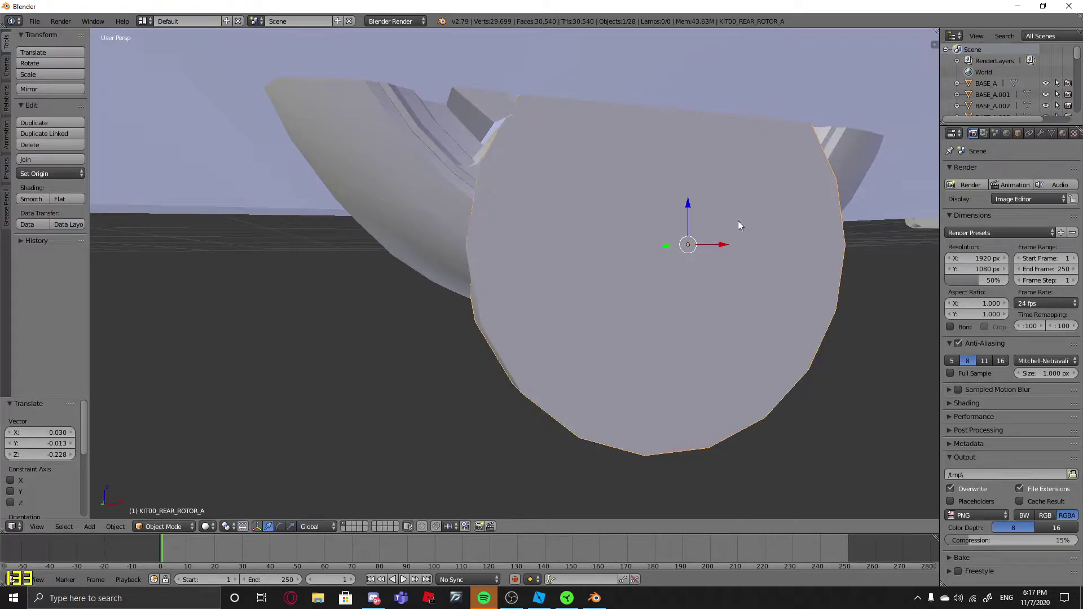
key(x)
click(685, 352)
Step: Delete the rotor KIT00_FRONT_ROTOR_A and the small blocky piece behind the wheel spokes
right_click(581, 134)
key(x)
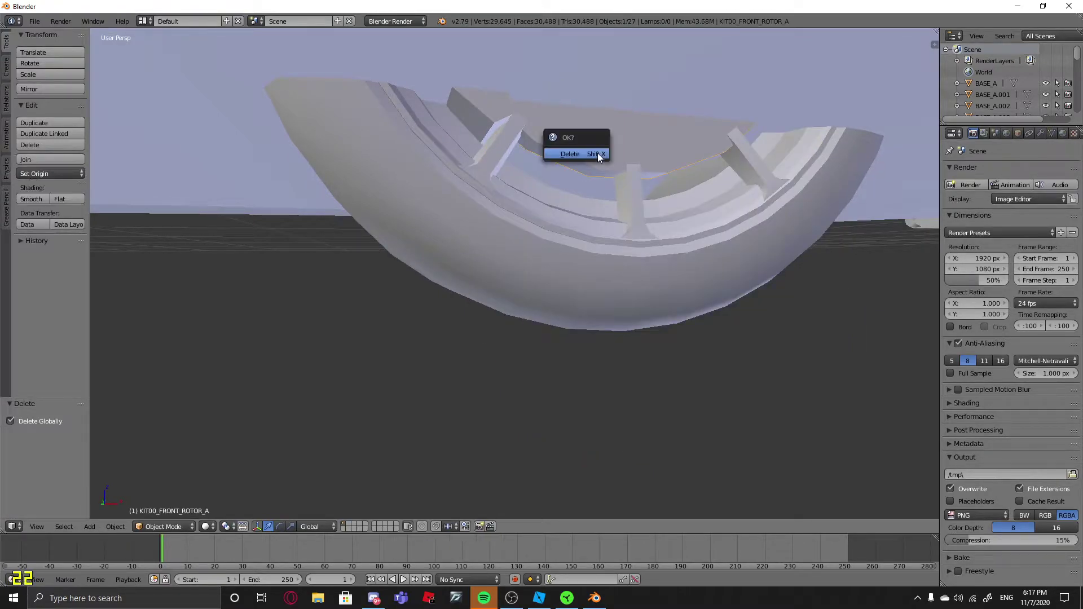
click(597, 153)
right_click(502, 114)
key(x)
click(498, 108)
Step: Try moving the headlight cover BASE_A.006 away from the car's front and undo the moves
key(shift+f)
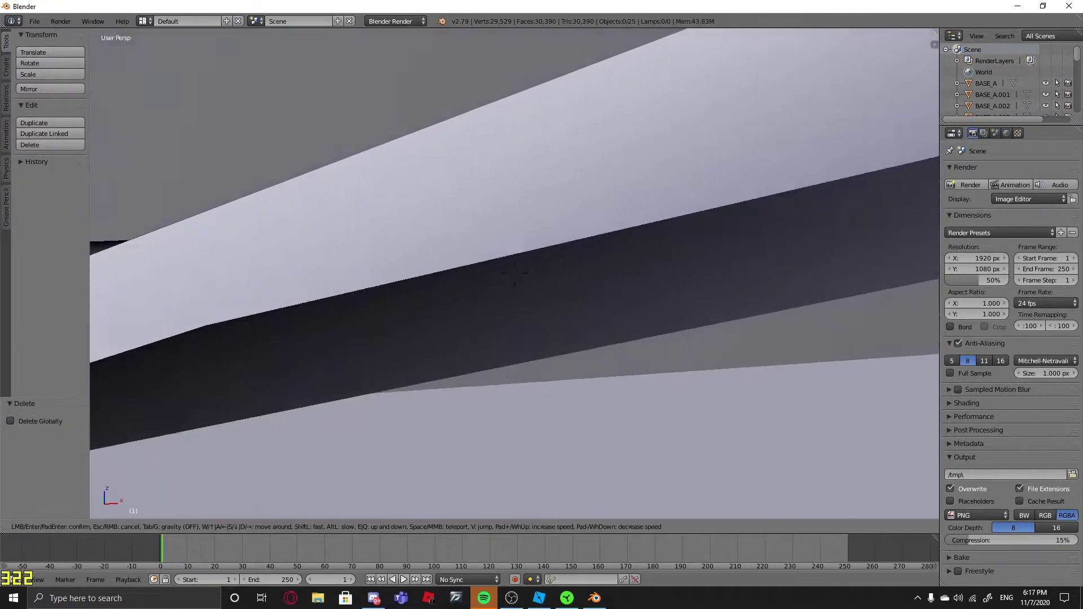
key(s)
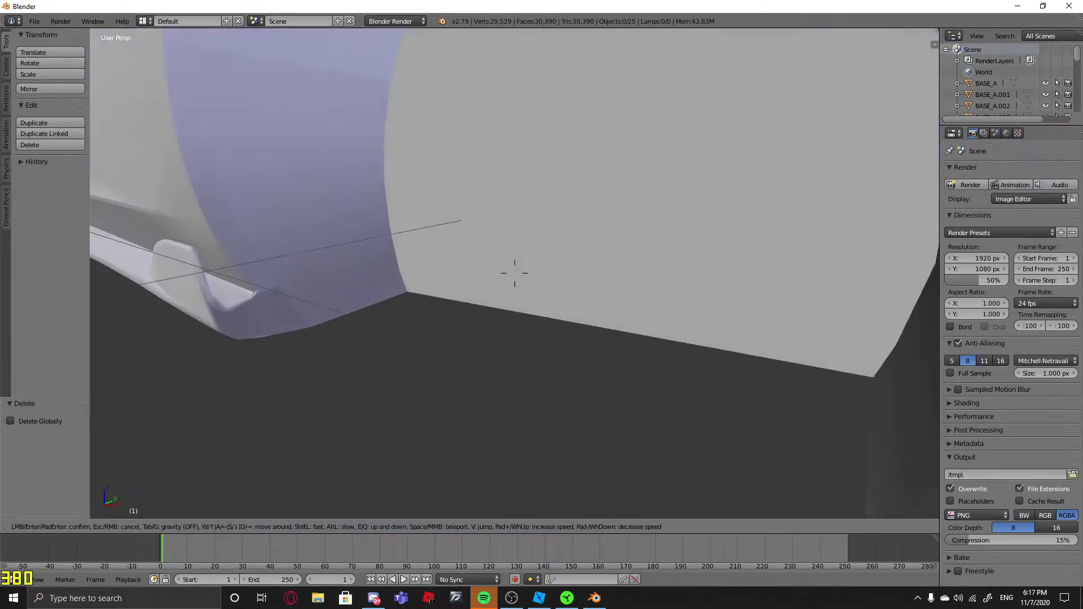
key(d)
key(e)
click(514, 274)
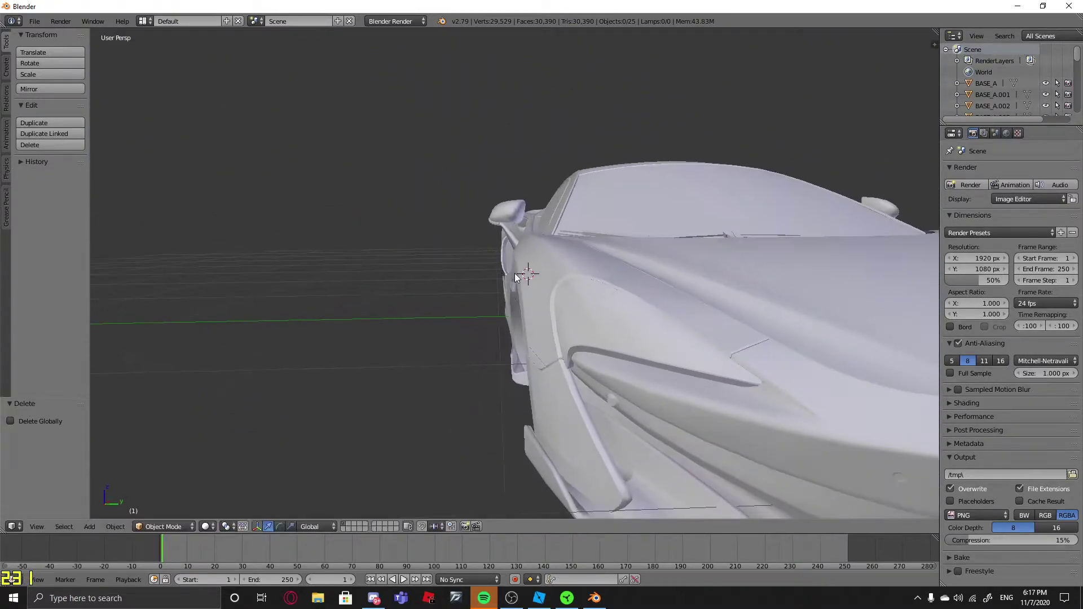
right_drag(516, 274, 556, 292)
click(557, 292)
key(ctrl+z)
key(g)
click(310, 300)
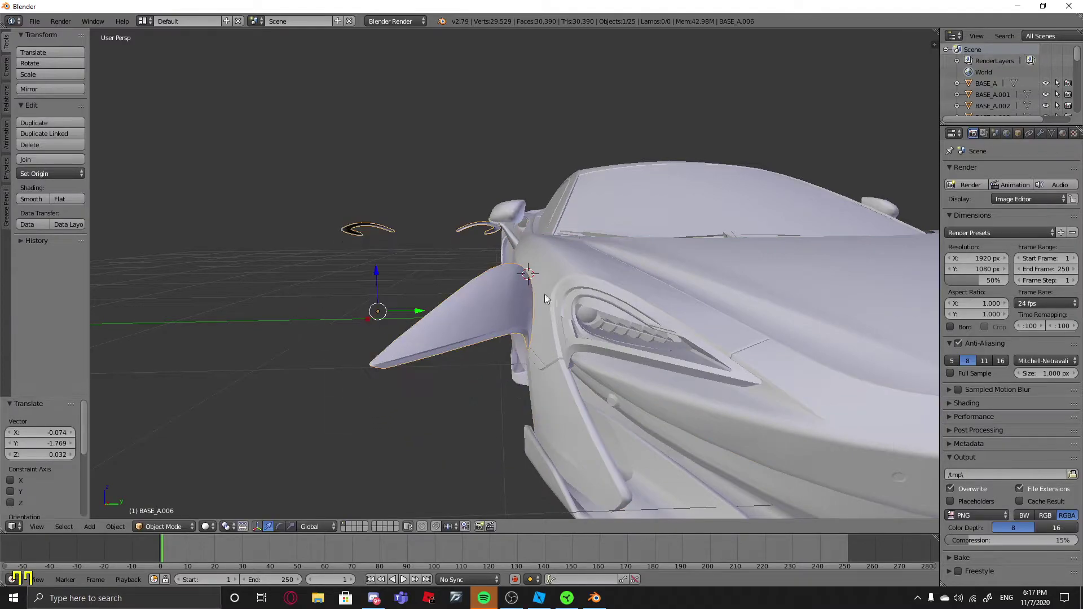
right_click(544, 293)
key(g)
click(551, 269)
key(ctrl+z)
key(ctrl+z)
key(ctrl+z)
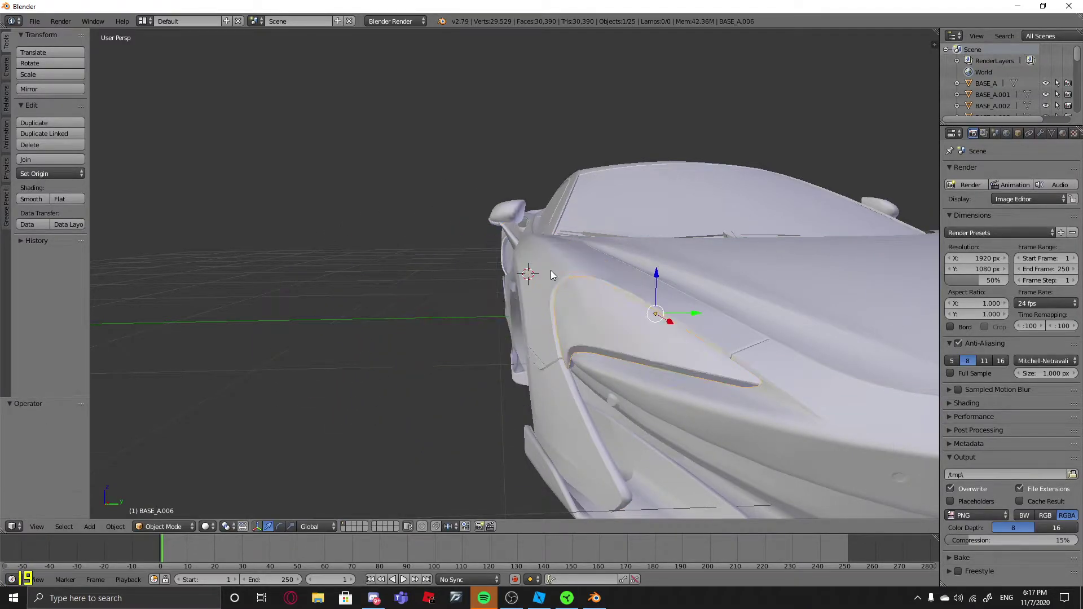
Step: Select all parts of the car model in Object Mode
middle_drag(334, 251, 417, 263)
scroll(417, 269, down, 6)
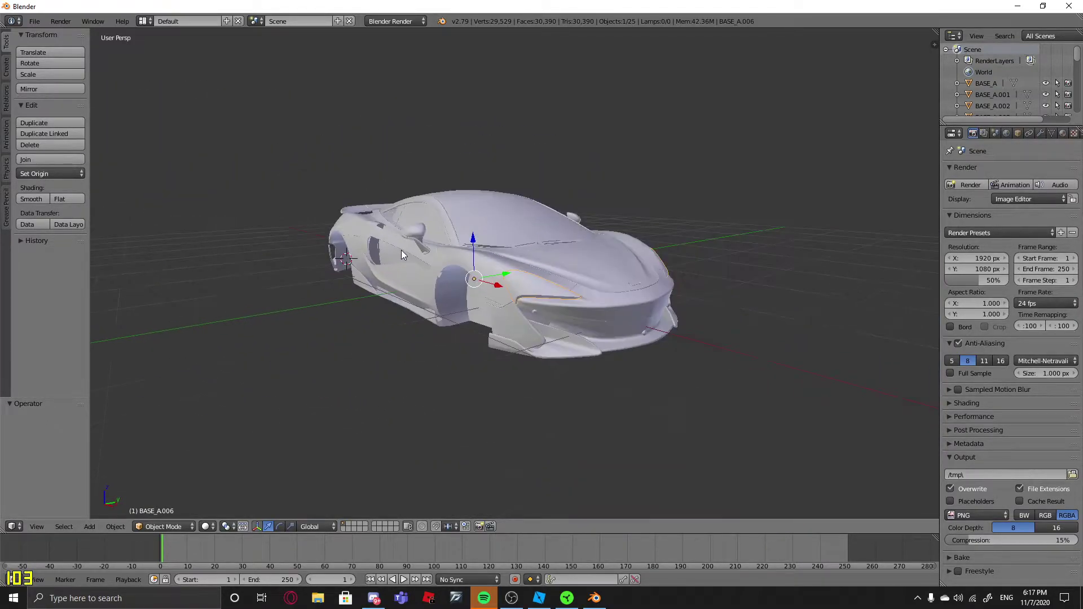
key(a)
key(a)
middle_drag(262, 248, 255, 282)
key(shift+f)
key(a)
click(515, 273)
key(a)
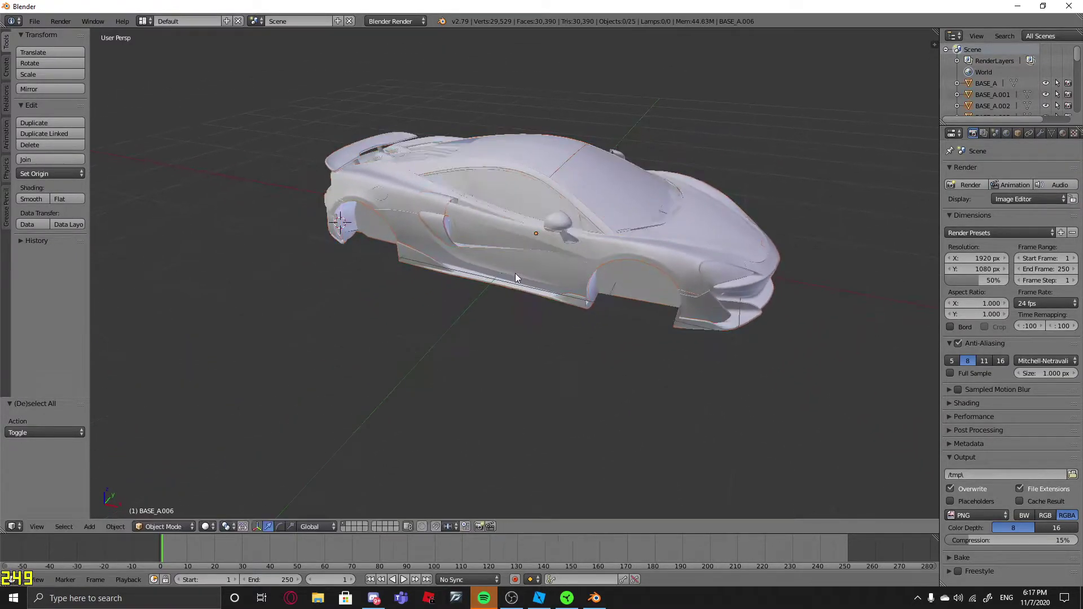
scroll(972, 101, down, 4)
scroll(708, 244, down, 3)
scroll(618, 236, up, 4)
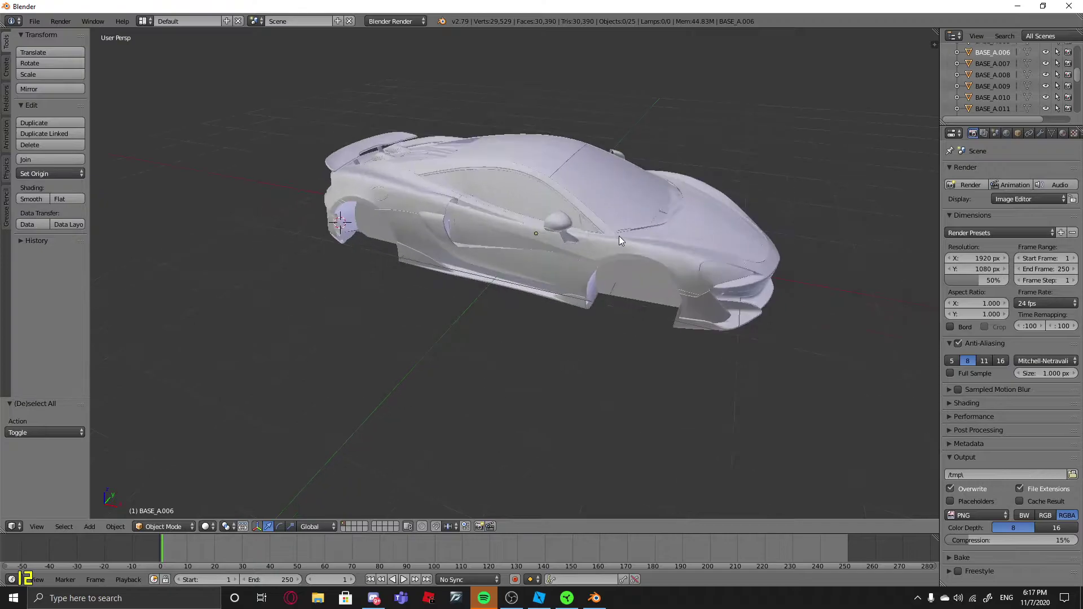
key(a)
scroll(980, 90, down, 4)
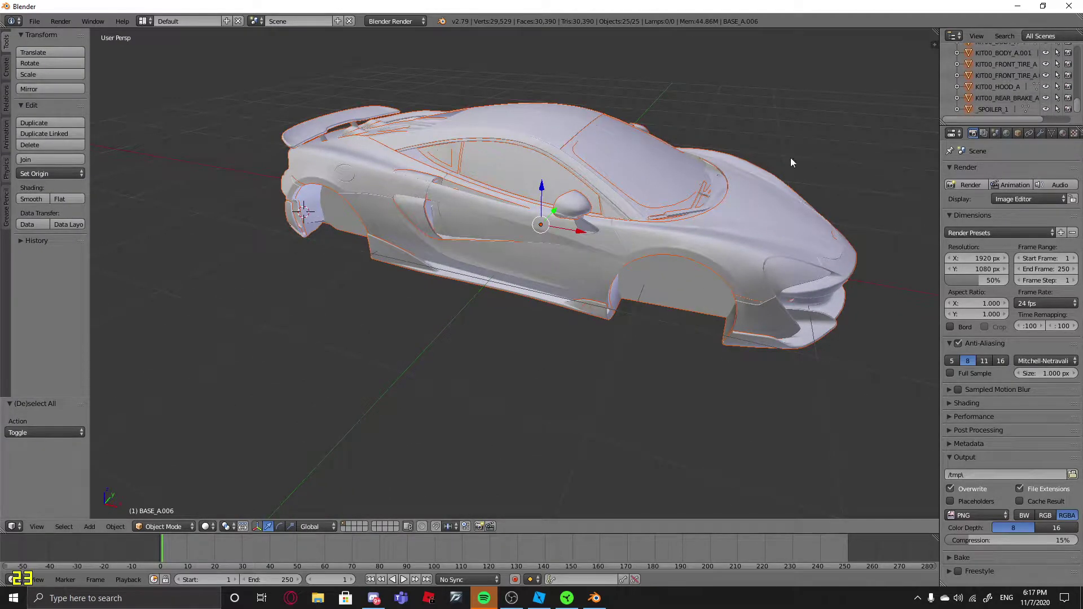
Step: Export the car to Documents as Wavefront 600lt.obj, with Selection Only and Objects as OBJ Groups on and Objects as OBJ Objects off
click(40, 22)
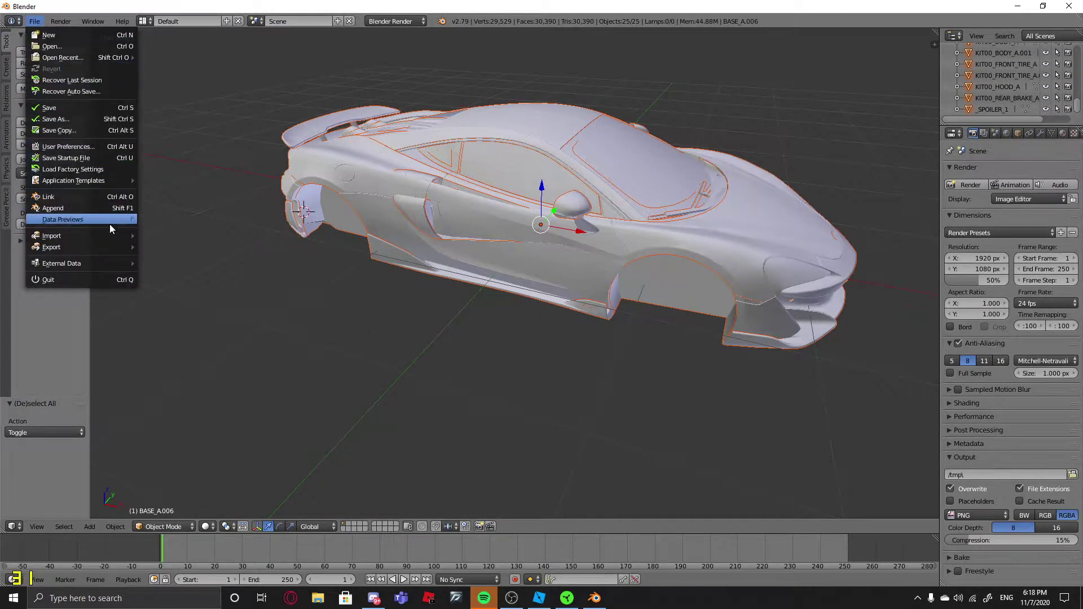
mouse_move(106, 250)
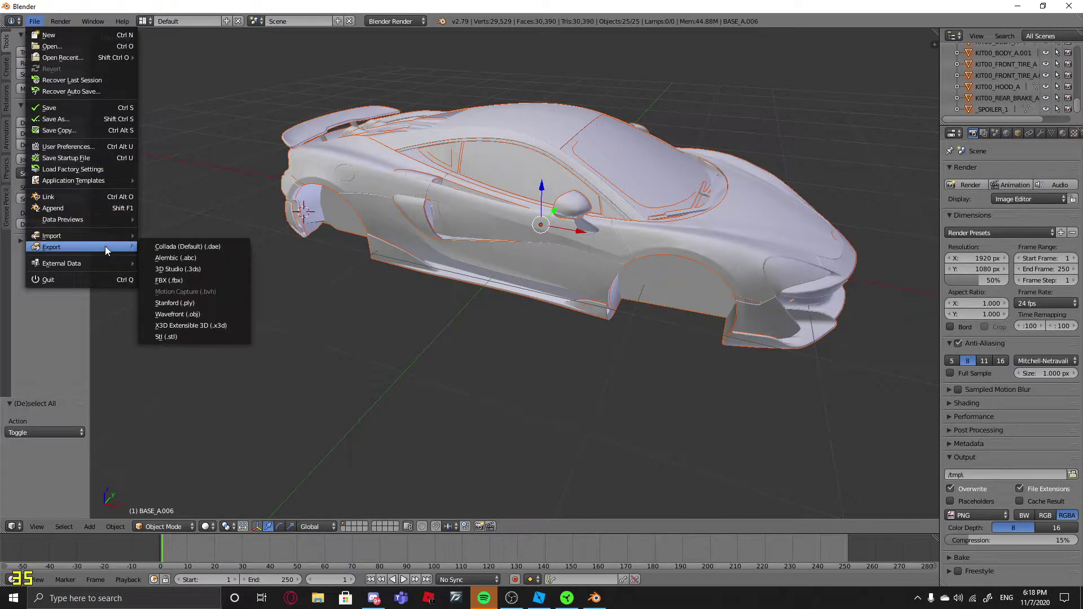
click(200, 312)
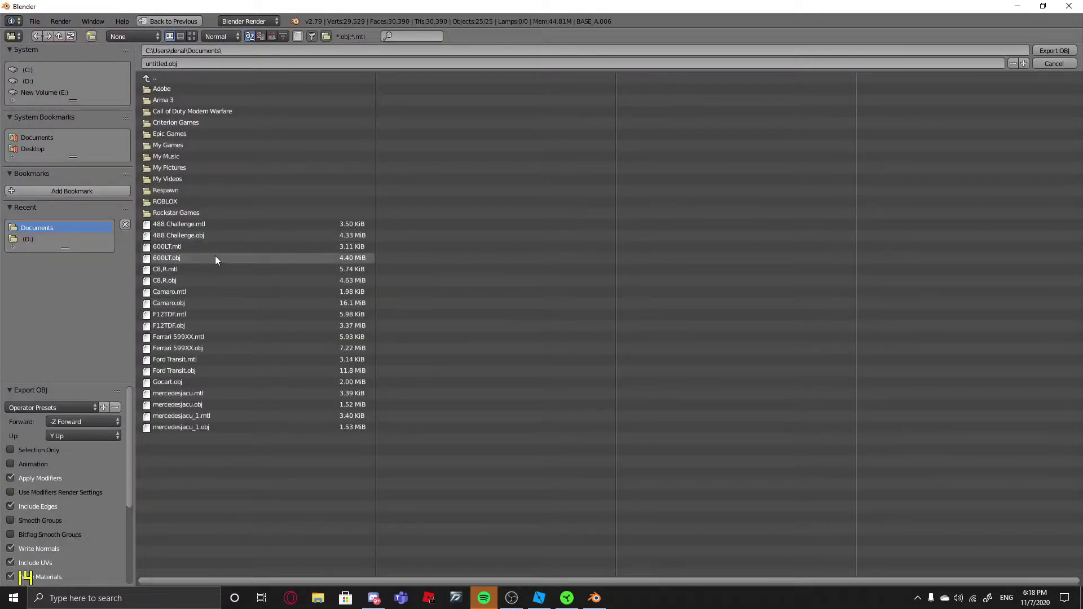
click(224, 65)
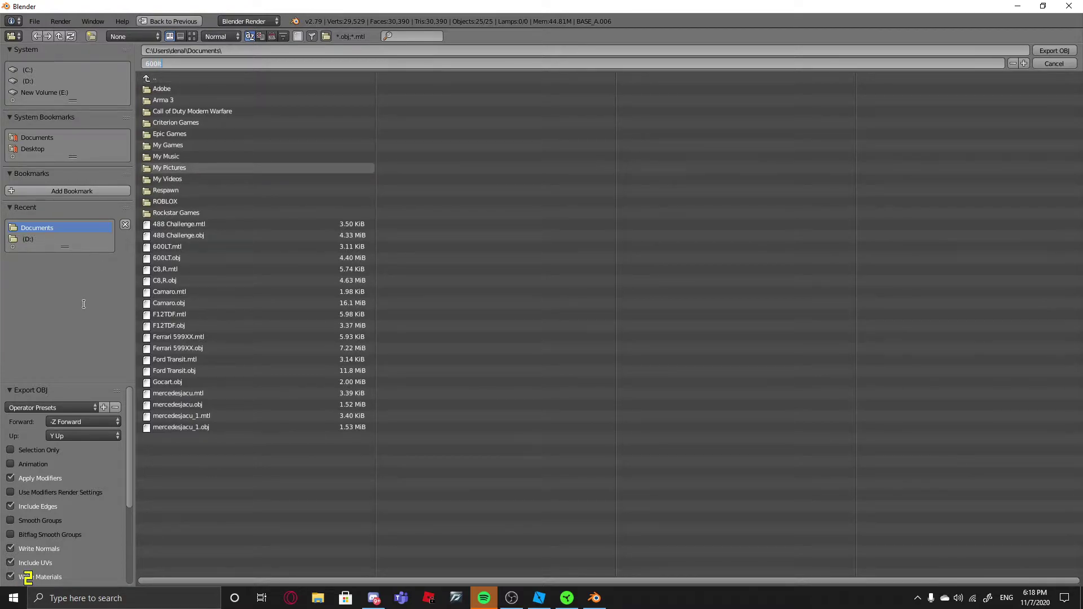
key(Return)
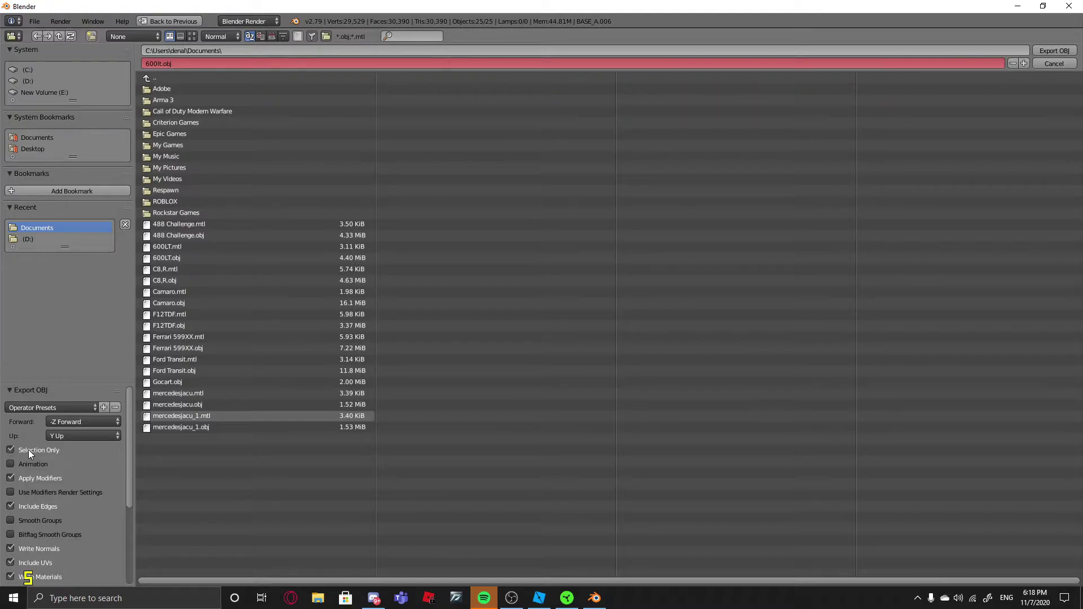
scroll(28, 450, down, 5)
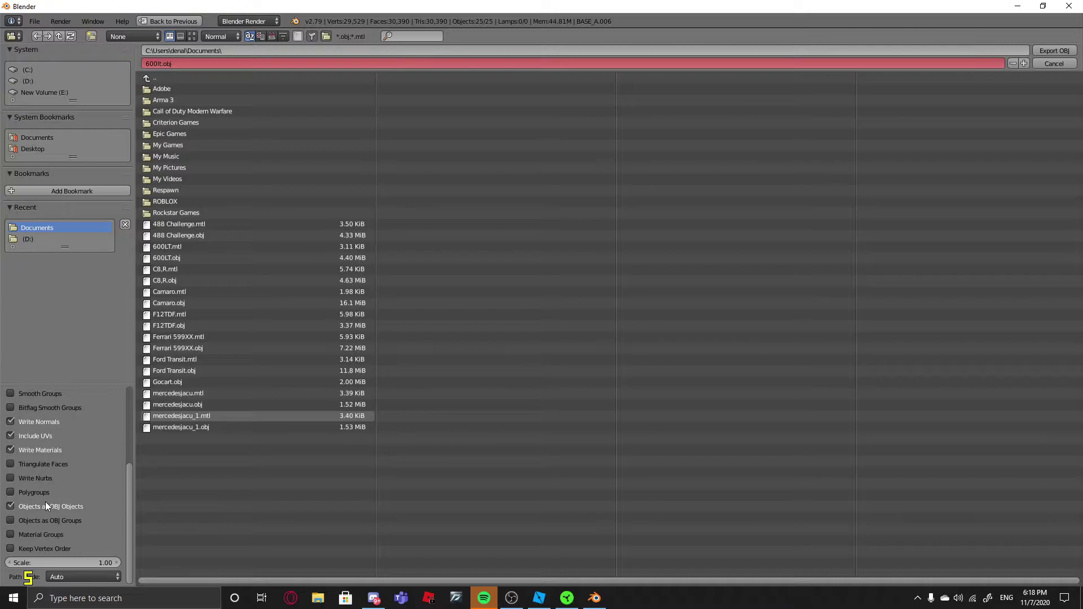
click(81, 507)
click(62, 521)
click(1067, 51)
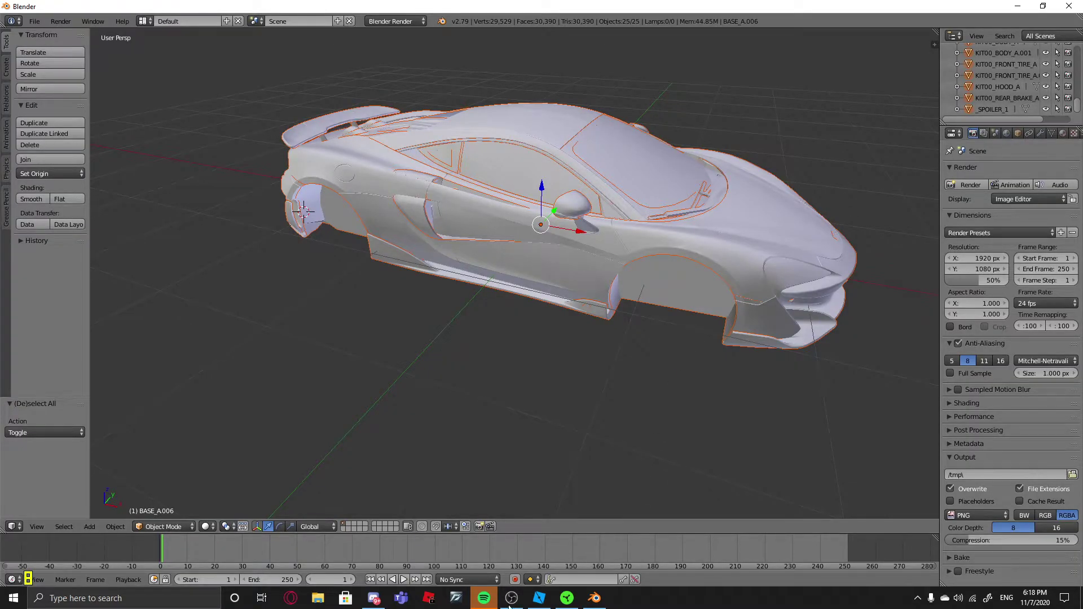
Step: Switch to Roblox Studio and show the Game window beside the baseplate
click(539, 599)
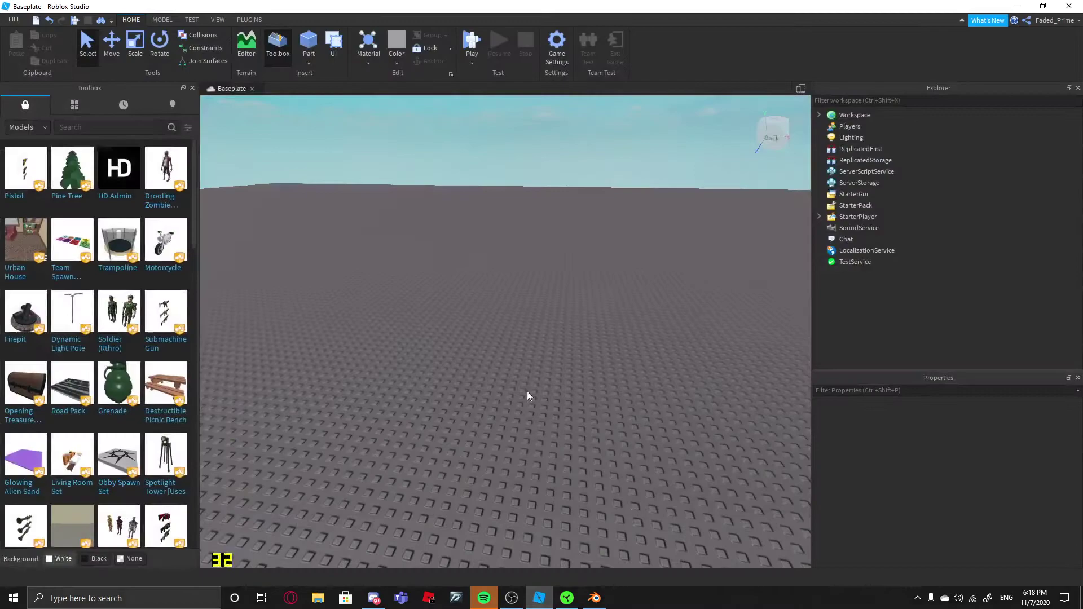
right_drag(477, 244, 474, 247)
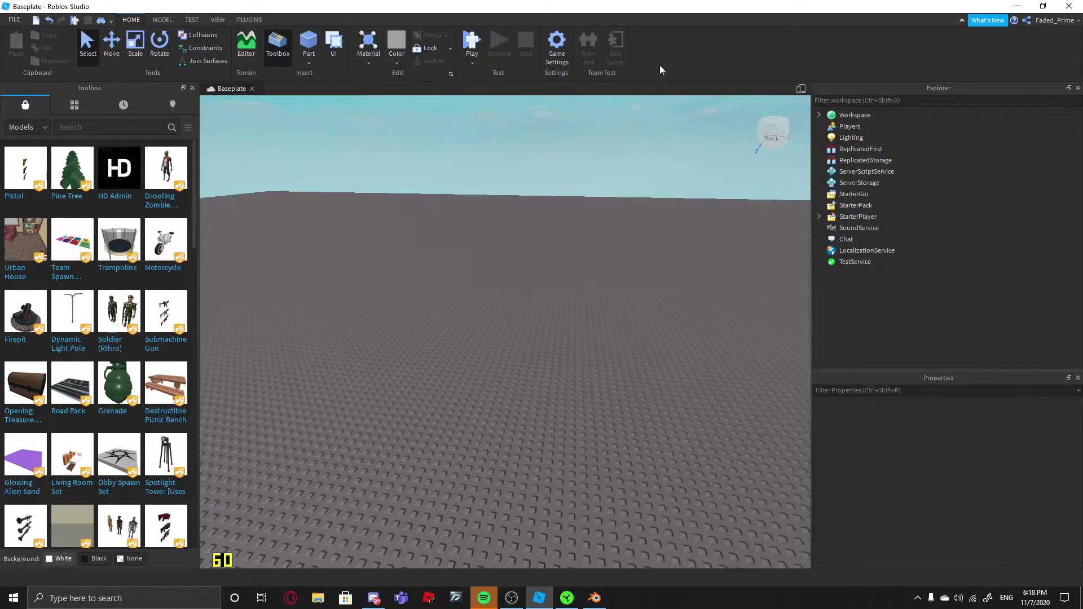
right_click(670, 43)
click(727, 48)
right_click(727, 42)
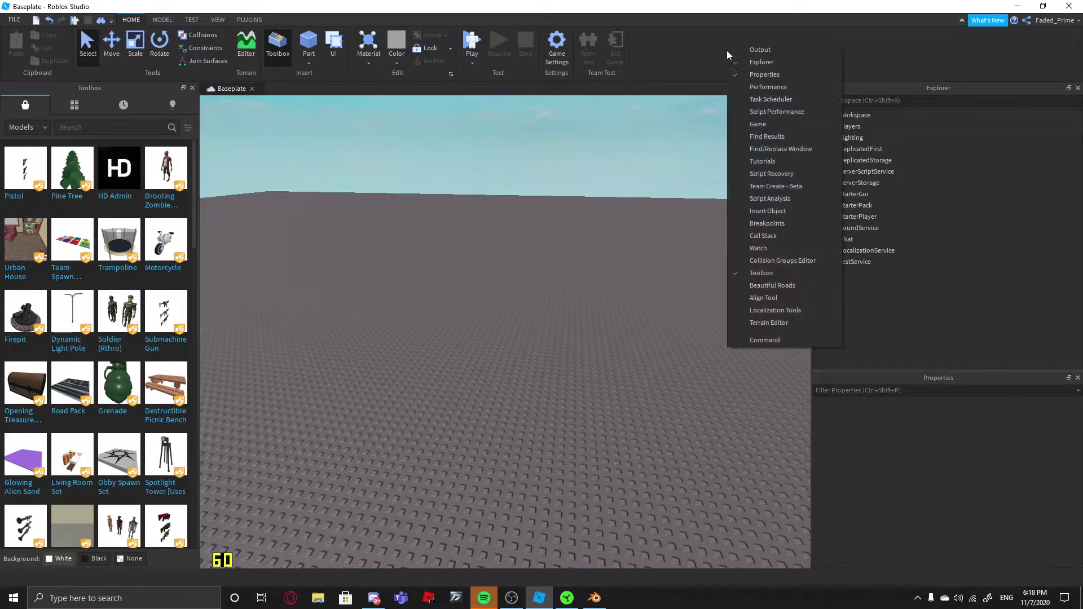
click(770, 123)
Step: Publish the baseplate place as a new game and dismiss the publishing dialog
click(98, 218)
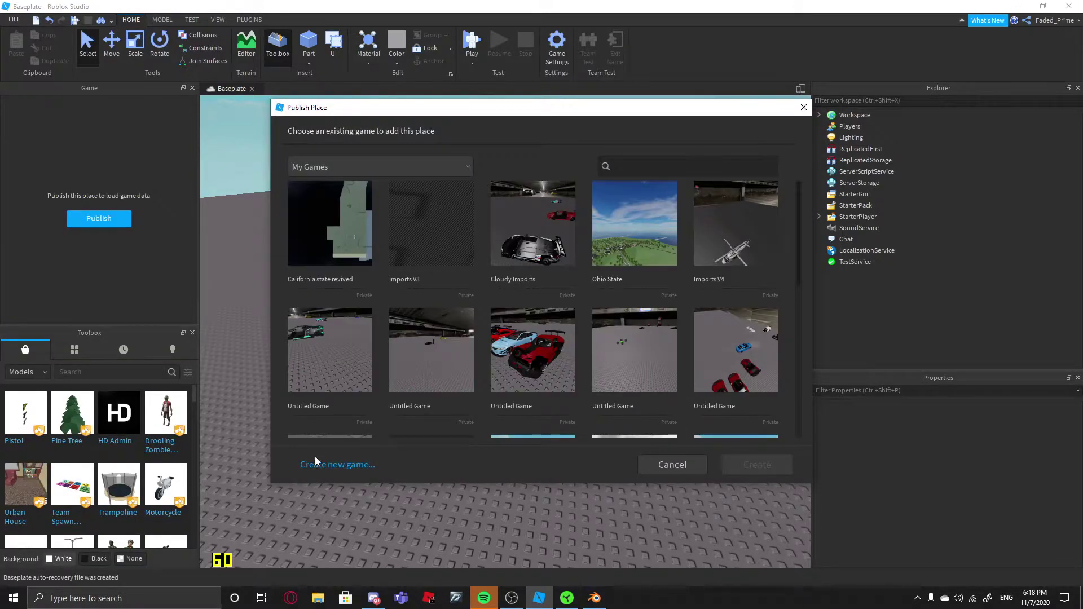
click(329, 463)
click(751, 465)
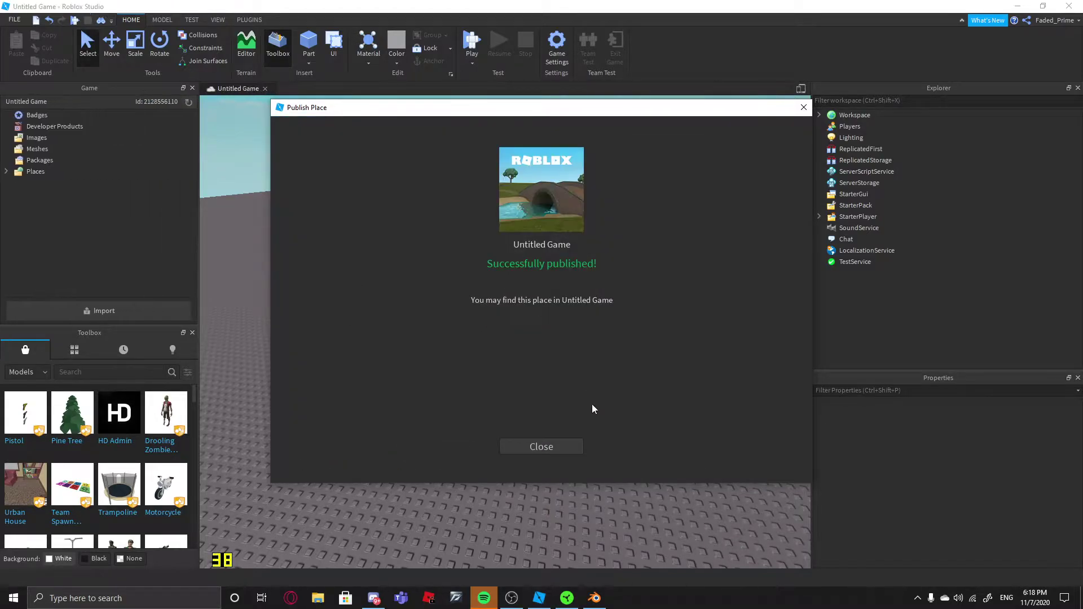
click(559, 447)
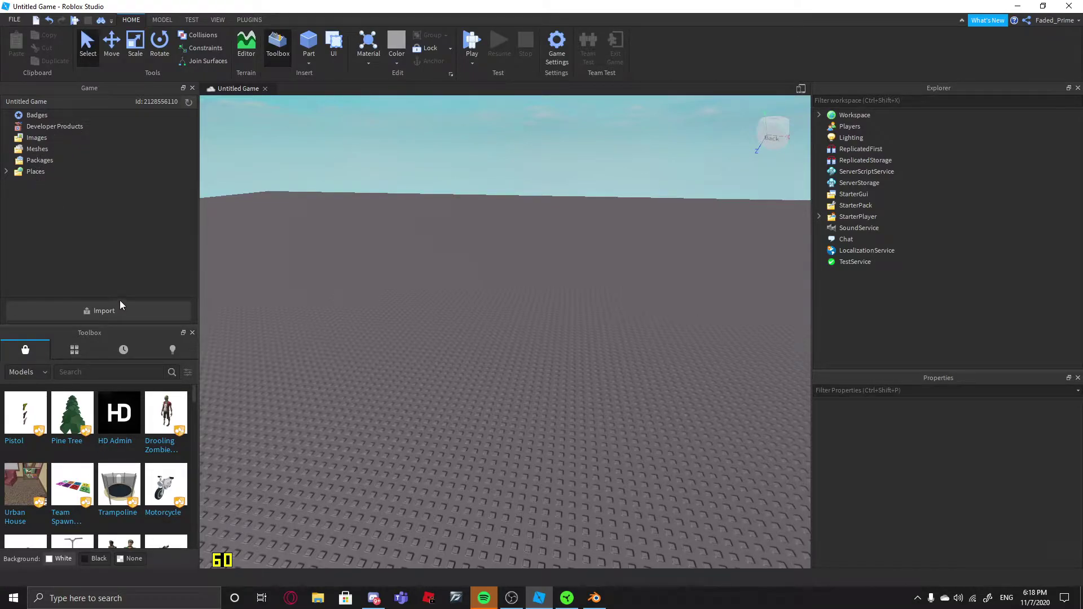
Step: Import 600LT.obj from Documents as separate meshes with all mesh import options off, and close the import results
click(105, 311)
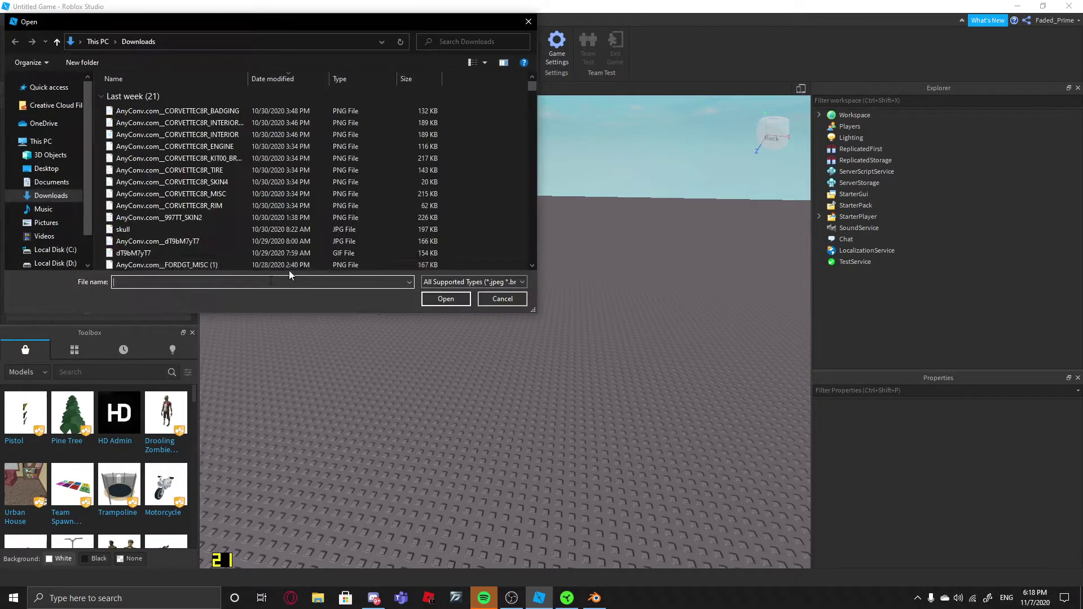
click(54, 181)
scroll(158, 212, down, 3)
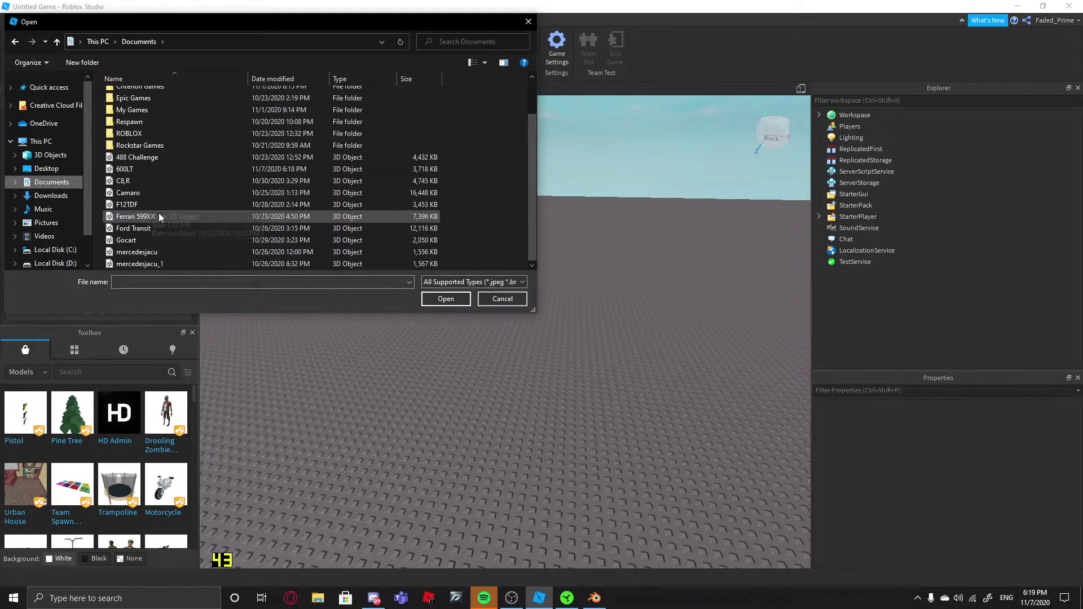
double_click(124, 168)
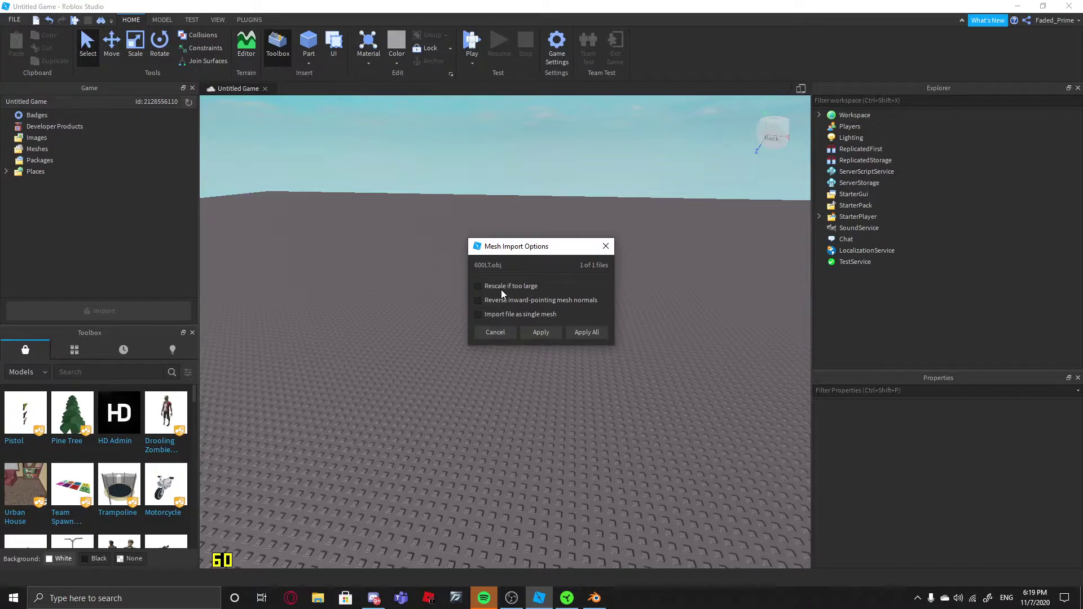
click(543, 332)
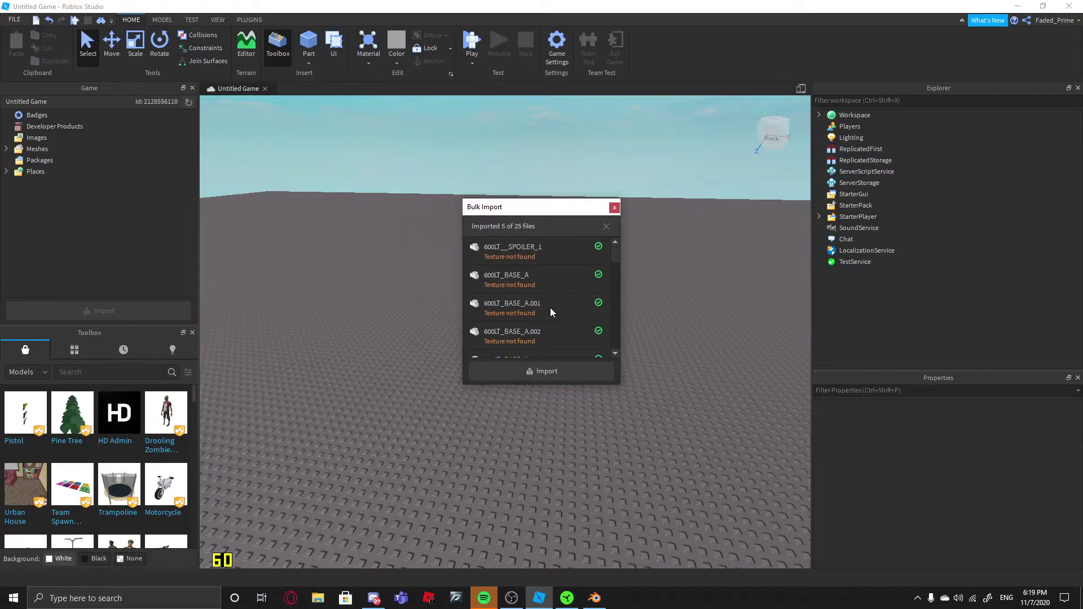
scroll(550, 302, down, 3)
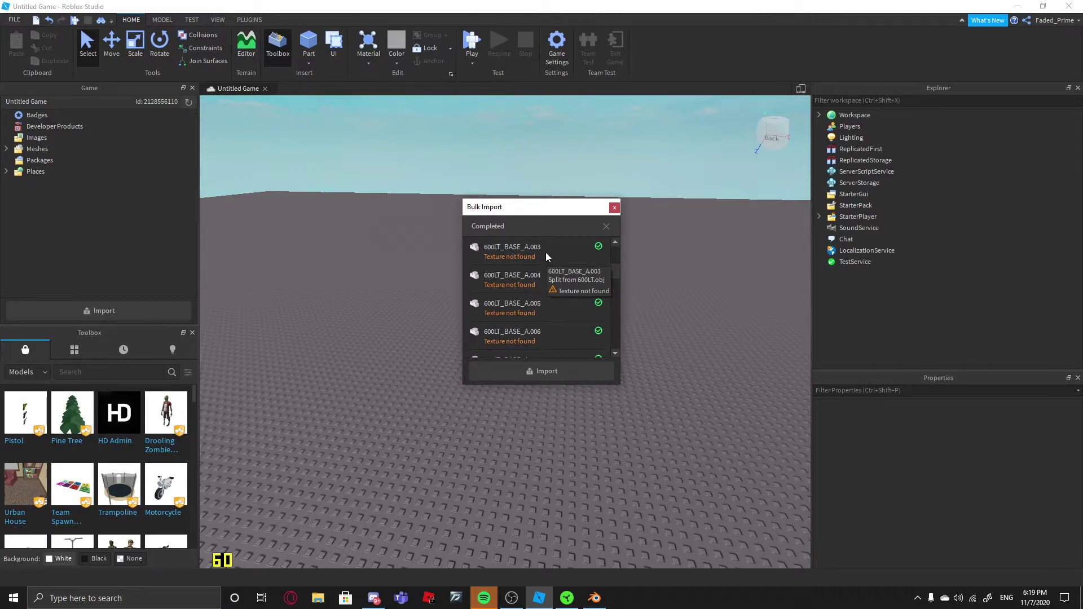
click(674, 303)
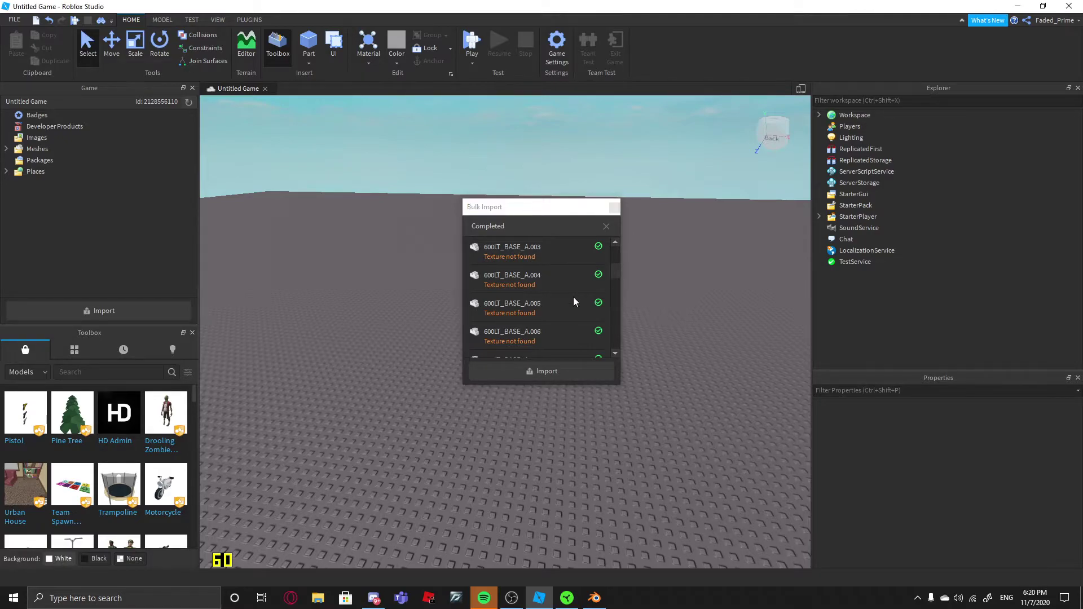
click(614, 207)
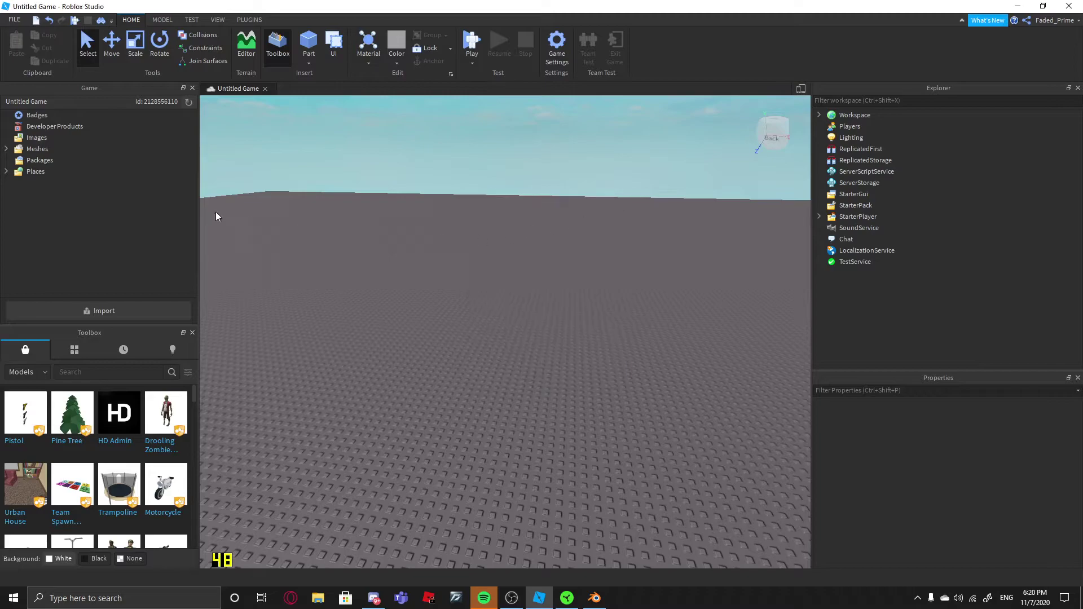
Step: Insert all the imported 600LT meshes into the workspace and group them into one model
click(7, 149)
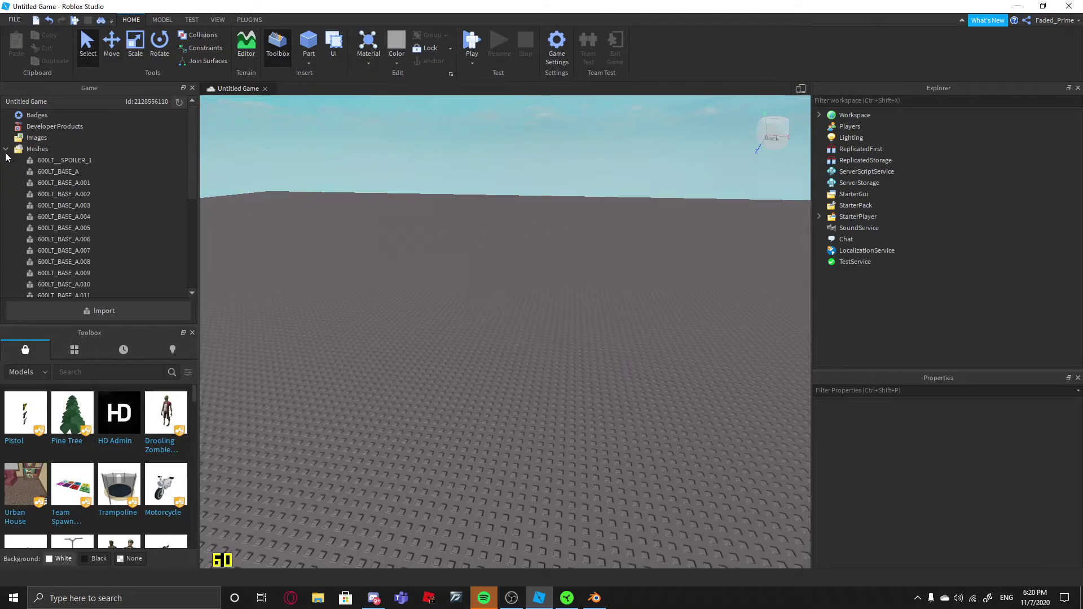
scroll(62, 169, down, 5)
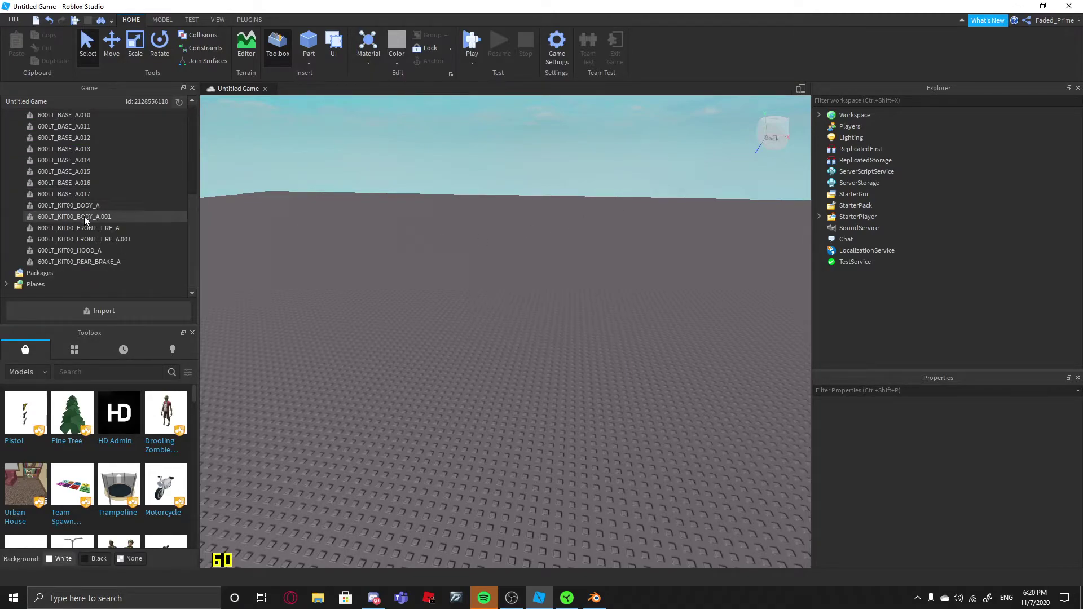
shift+click(72, 258)
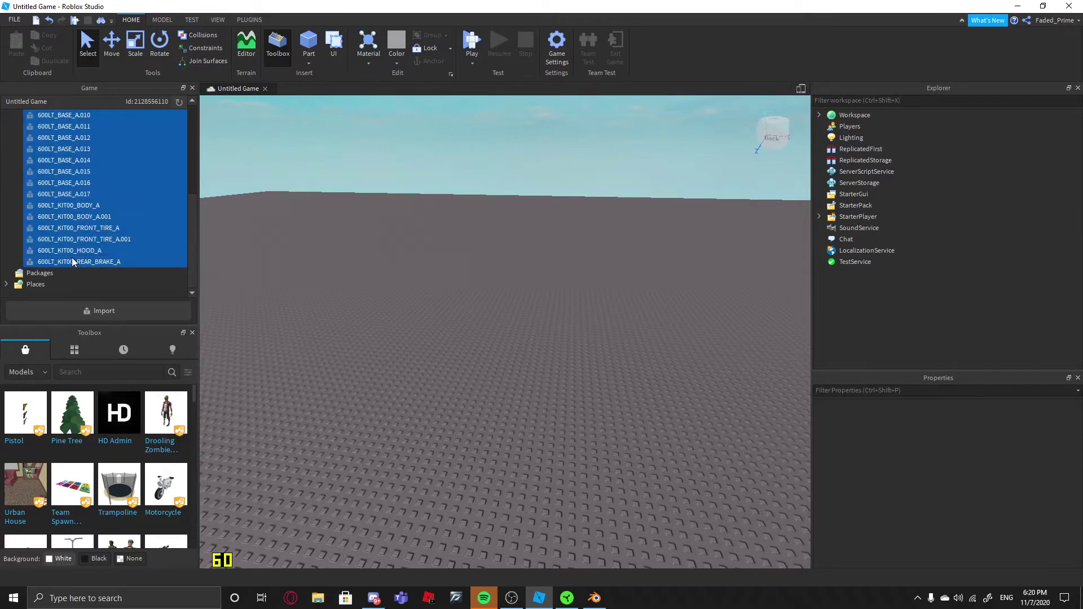
right_click(74, 223)
click(104, 249)
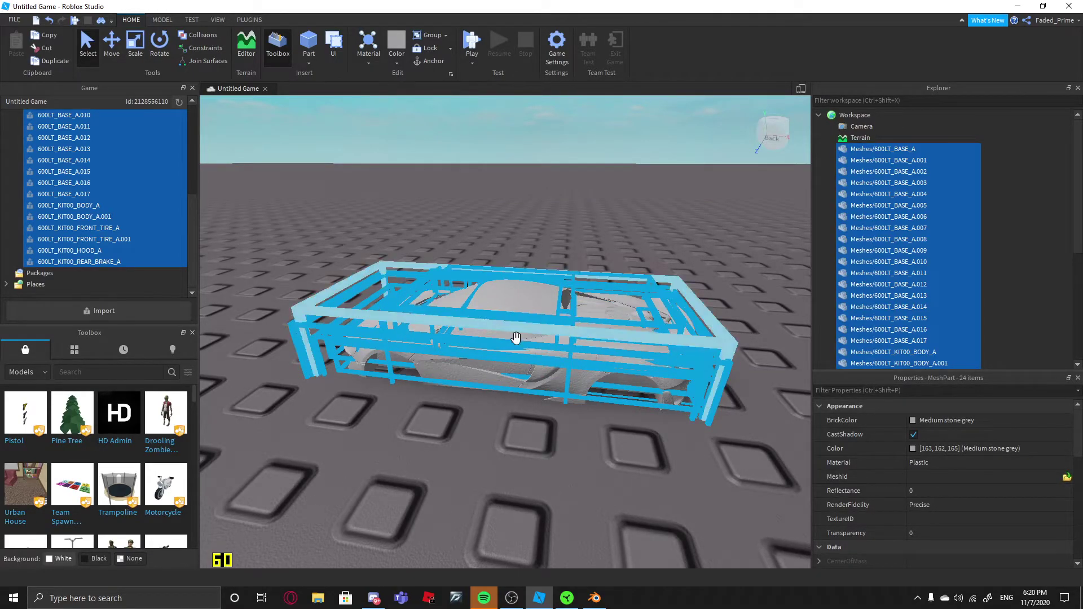
key(ctrl+g)
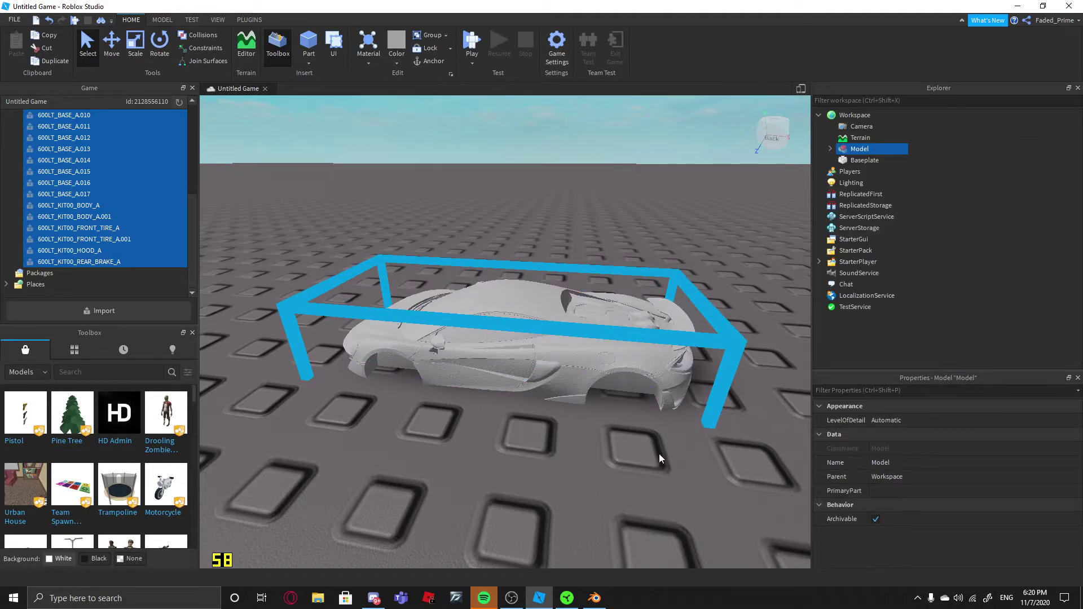
Step: Scale up the grouped car model on the baseplate and deselect it
scroll(594, 439, up, 2)
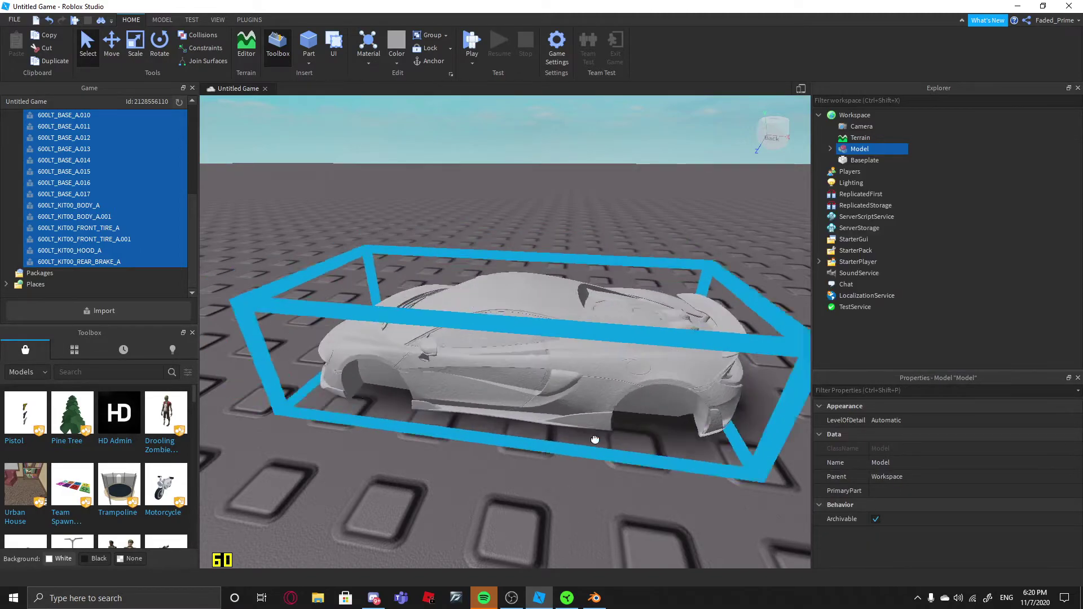
mouse_move(595, 440)
mouse_down()
mouse_move(560, 440)
mouse_move(601, 443)
mouse_up()
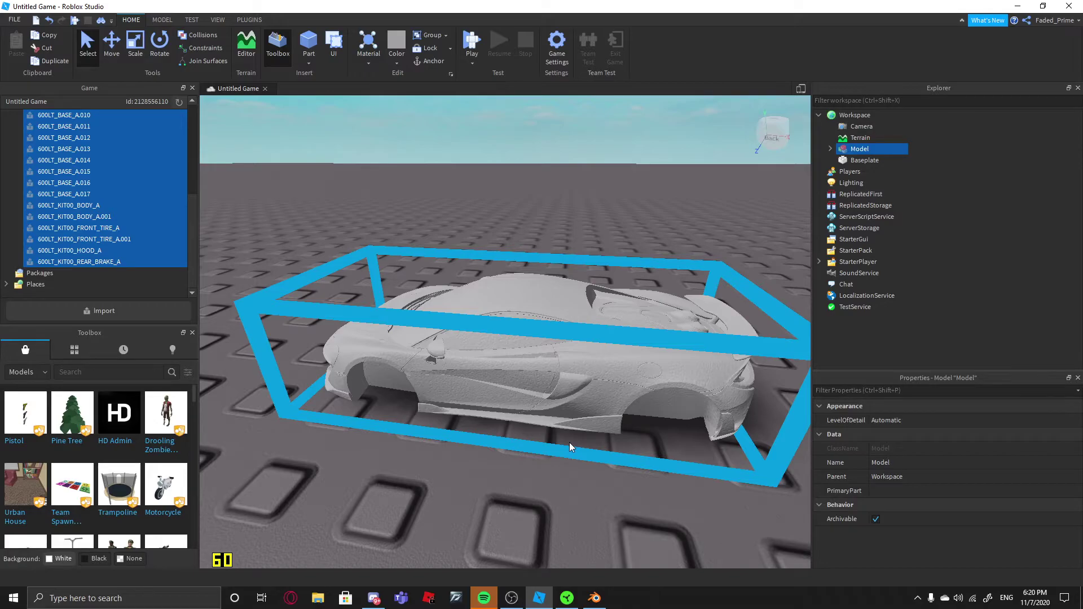
middle_drag(545, 455, 686, 461)
right_click(486, 404)
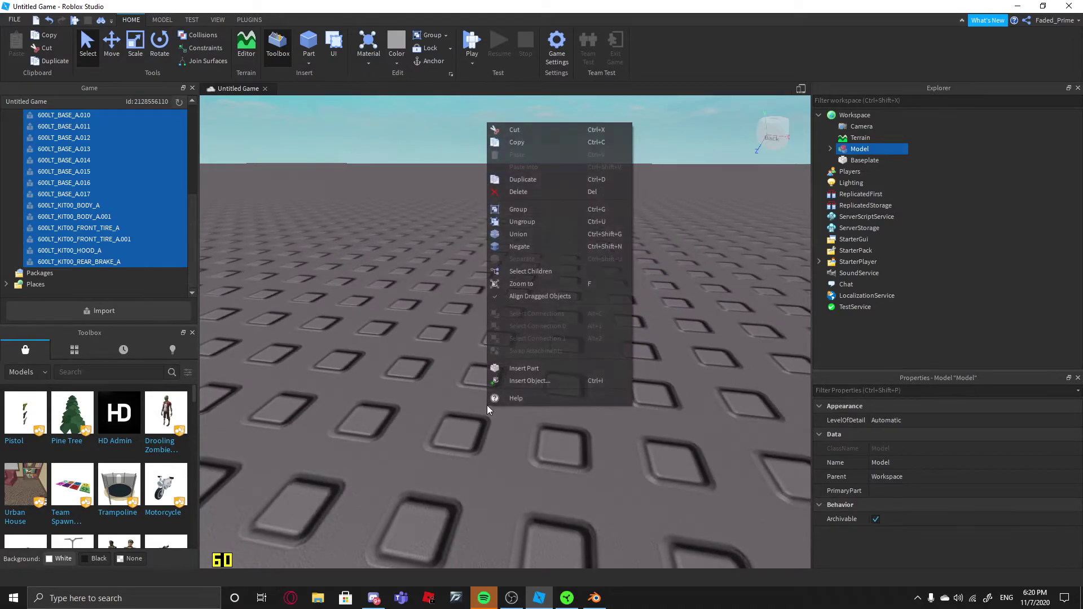
right_drag(668, 457, 668, 458)
key(w)
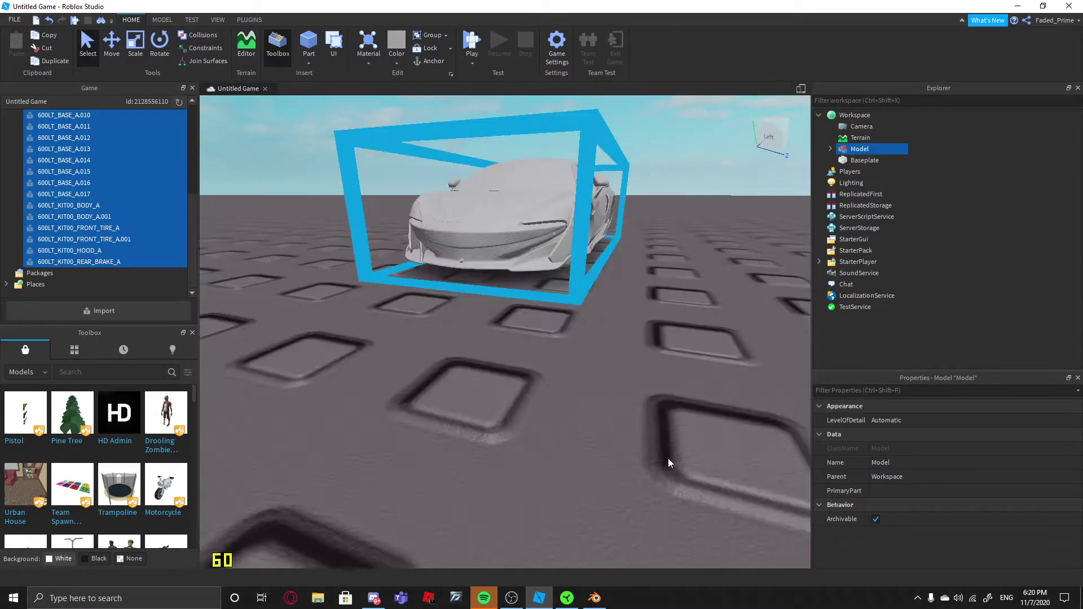
click(112, 45)
click(136, 45)
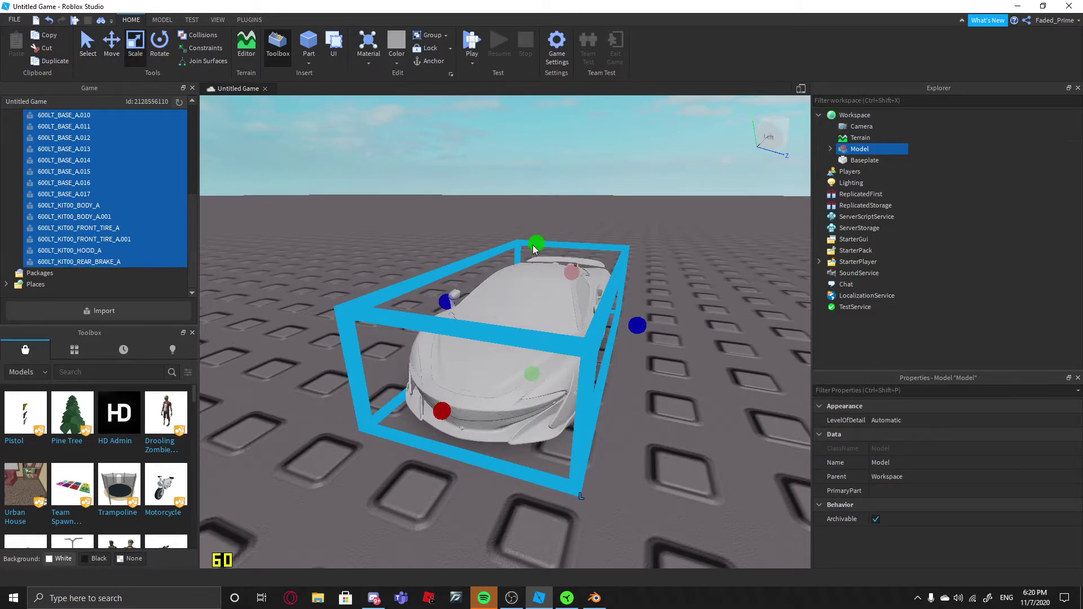
drag(536, 243, 623, 273)
click(662, 251)
Step: Set the BrickColor of the car's main body mesh, 600LT_KIT00_BODY_A.001, to Navy blue
right_drag(675, 263, 646, 281)
key(w)
scroll(561, 291, down, 3)
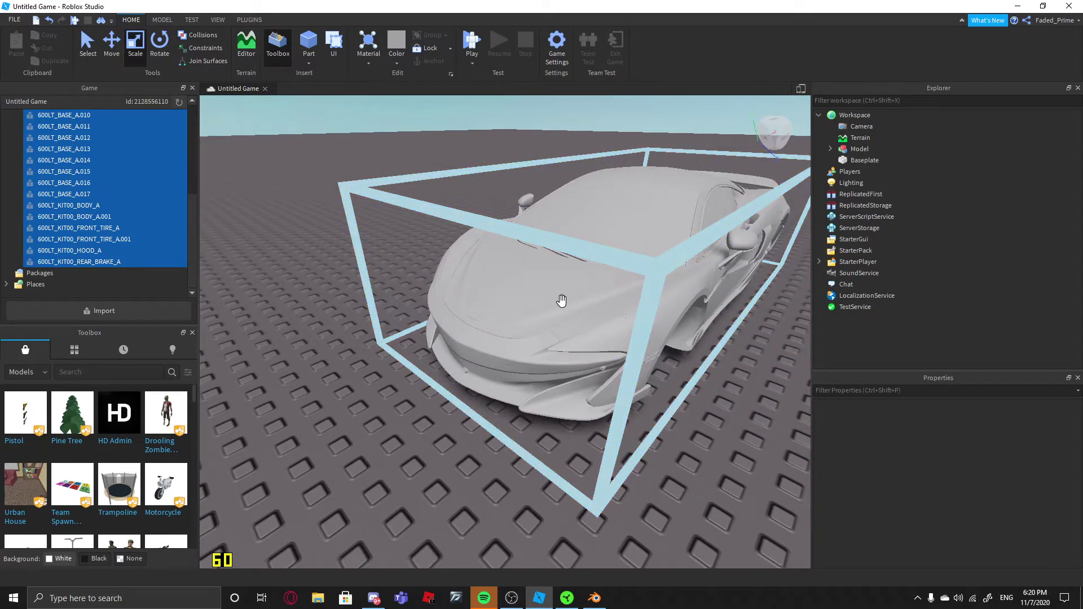
click(550, 297)
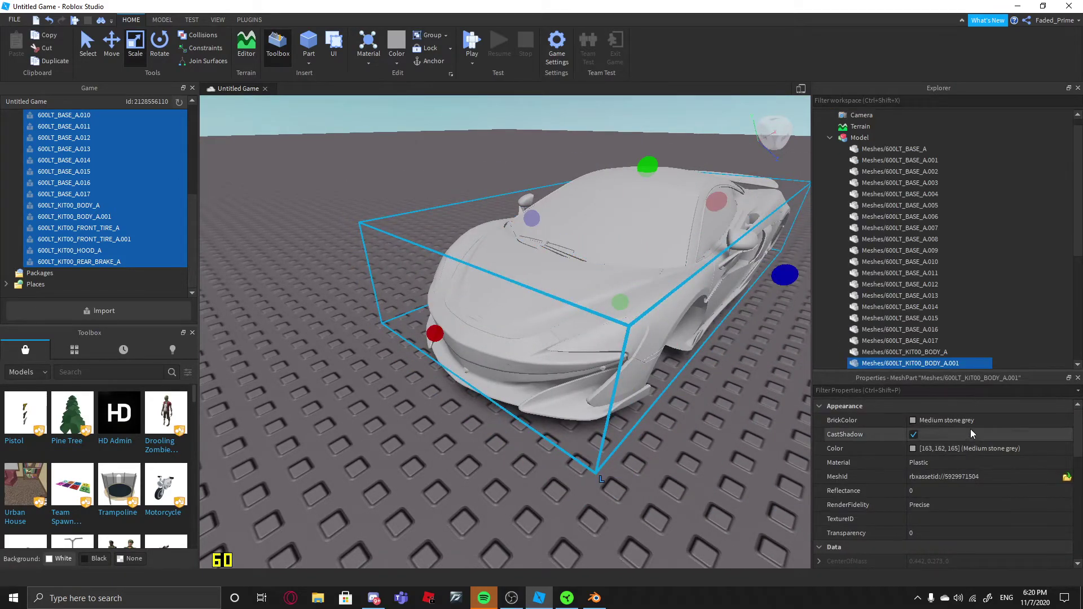
click(970, 420)
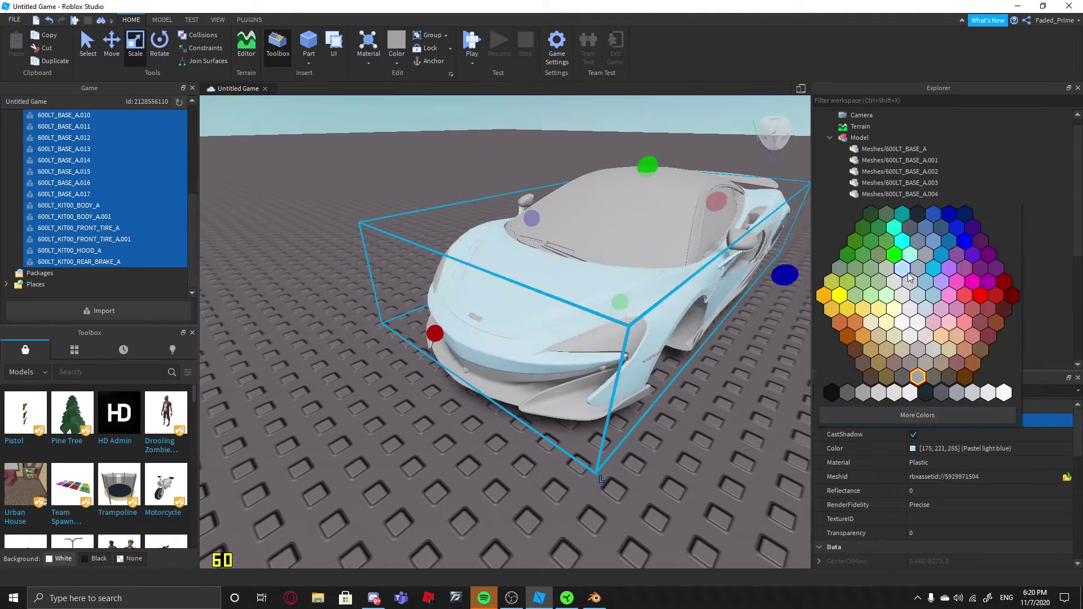
click(967, 213)
scroll(620, 307, up, 3)
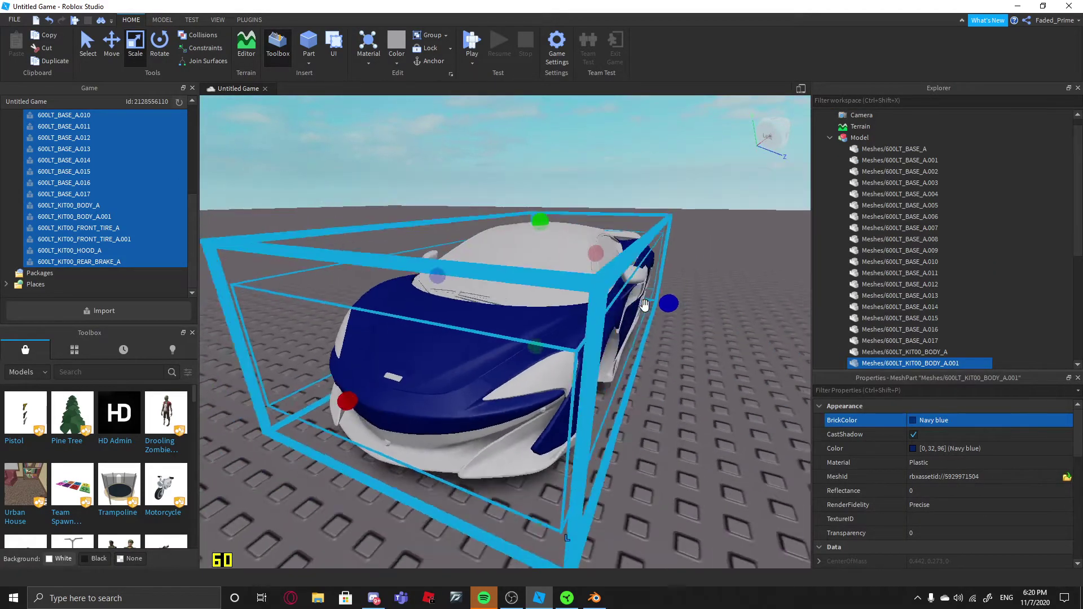
scroll(644, 304, down, 2)
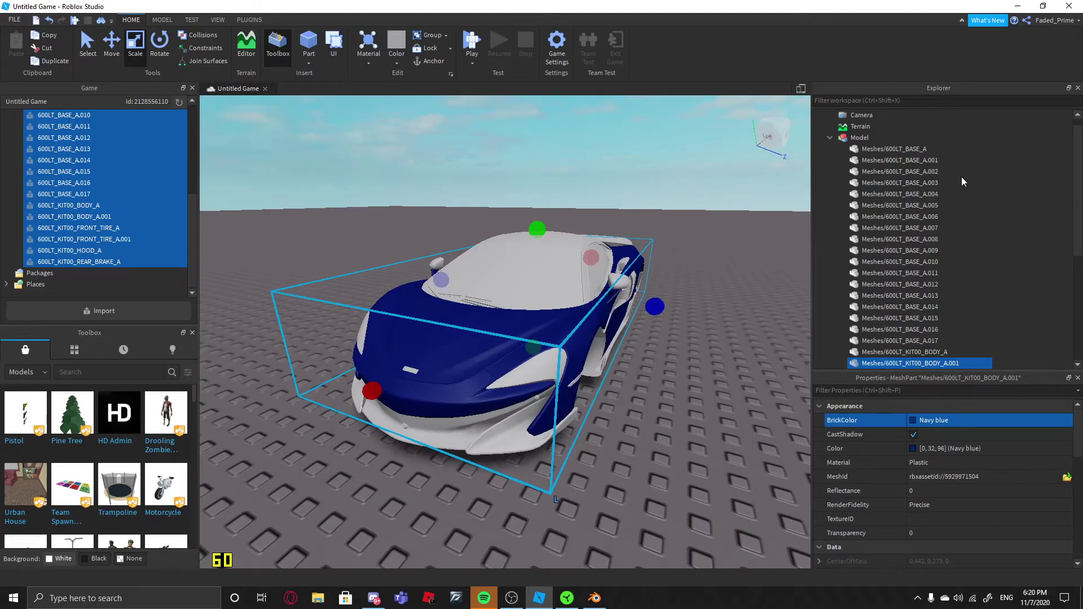
click(872, 151)
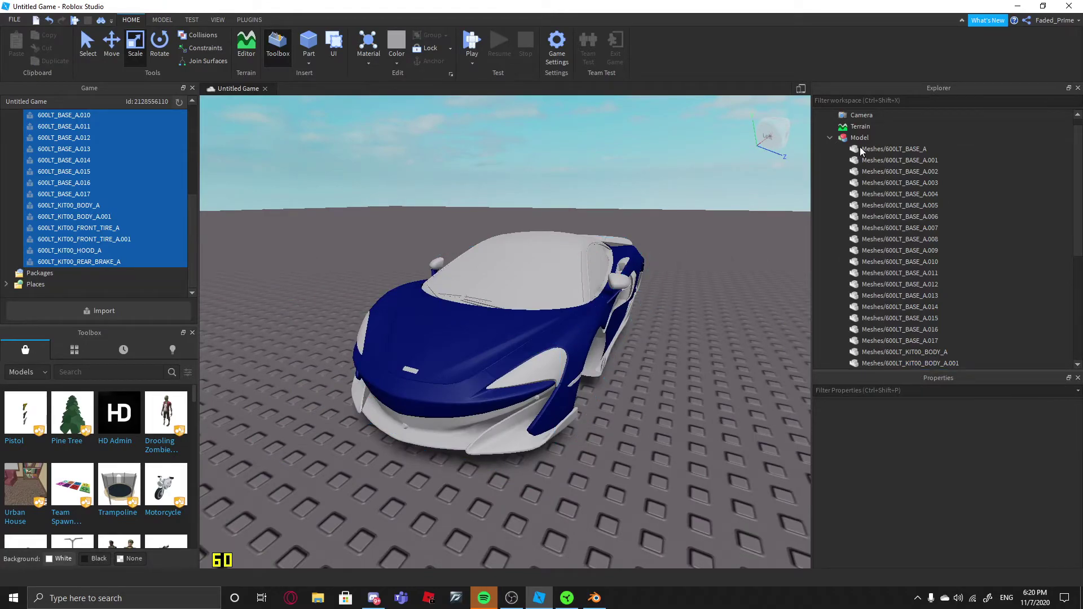
click(876, 148)
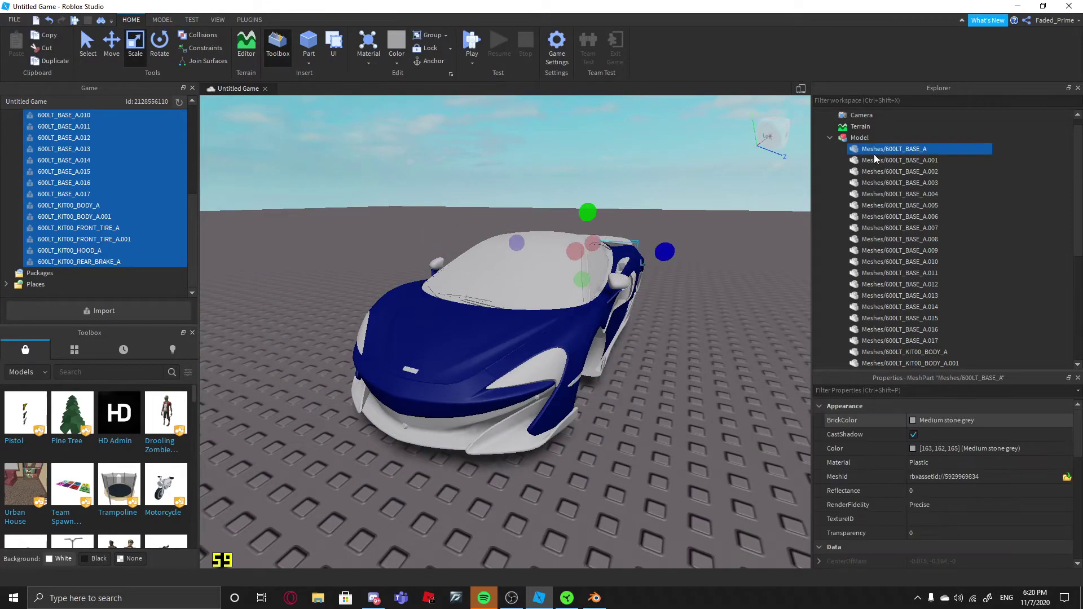
scroll(894, 219, down, 6)
shift+click(886, 205)
click(867, 363)
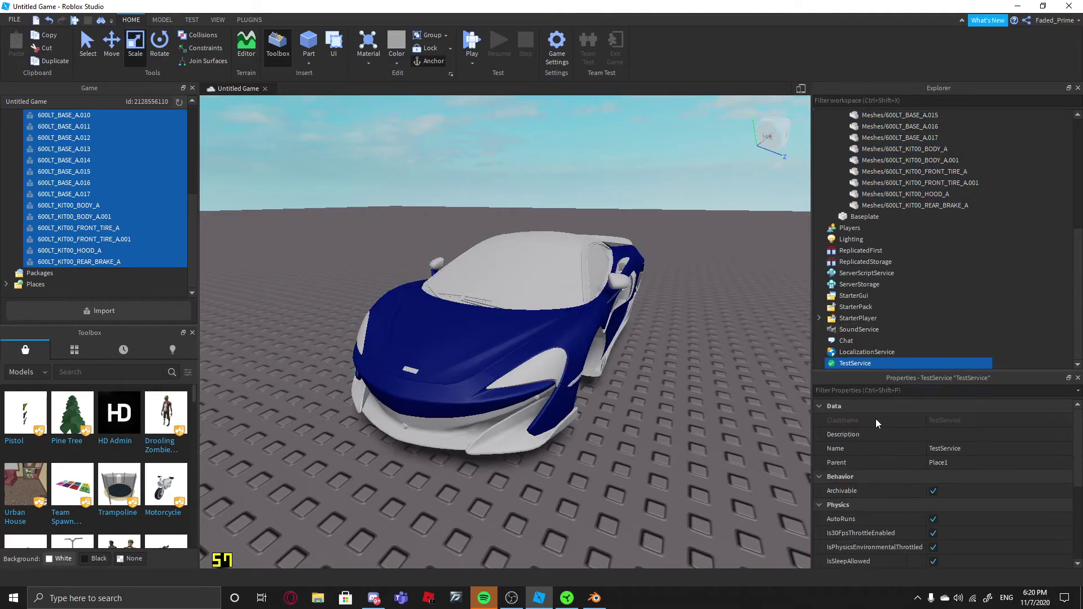
drag(878, 207, 864, 227)
key(ctrl+z)
click(661, 303)
click(868, 207)
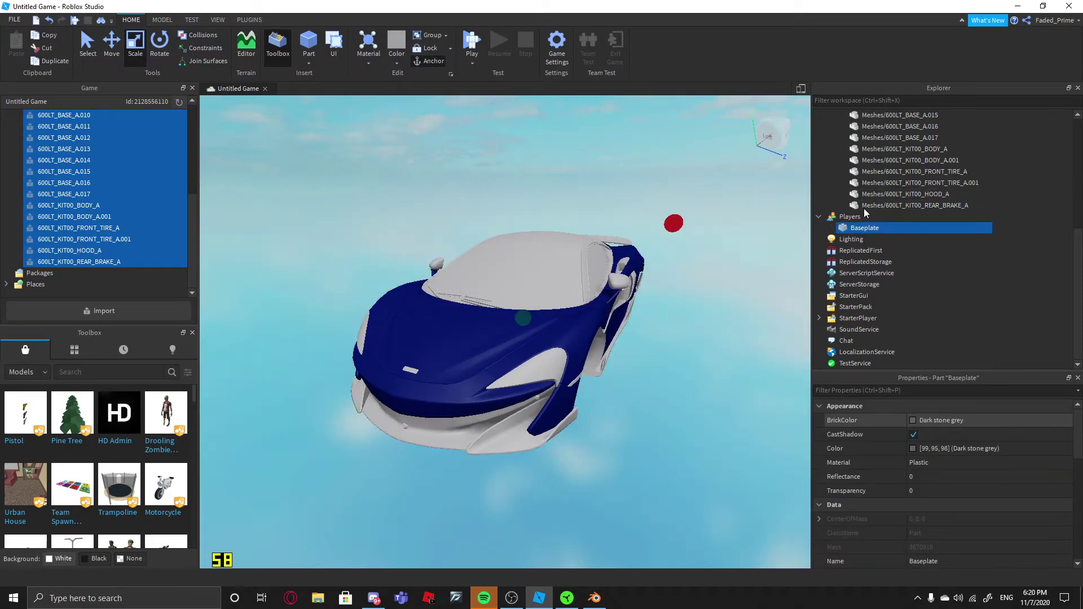
key(ctrl+z)
click(874, 207)
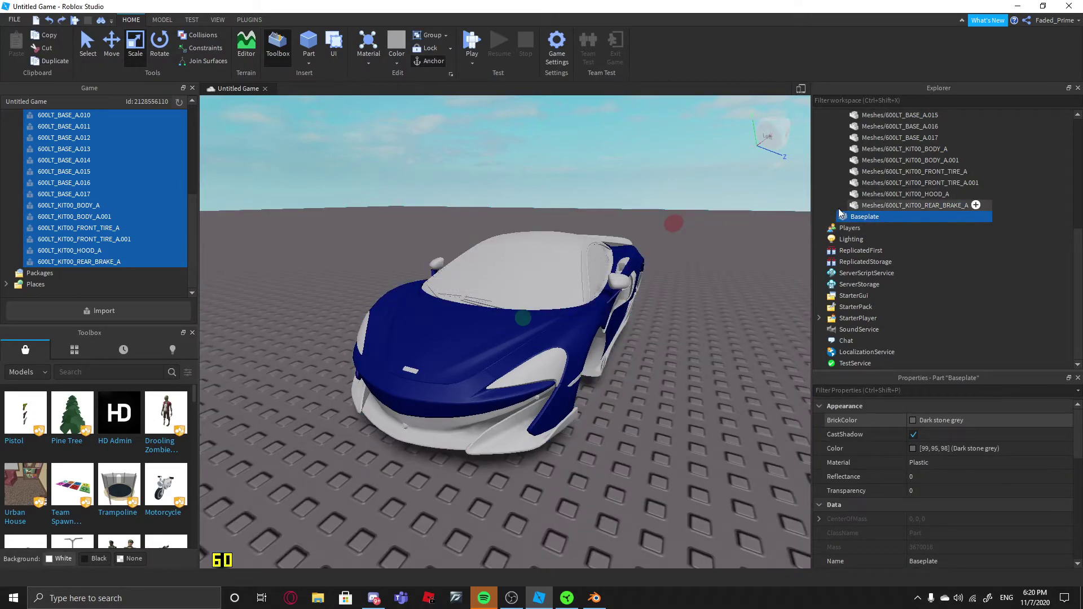
click(645, 204)
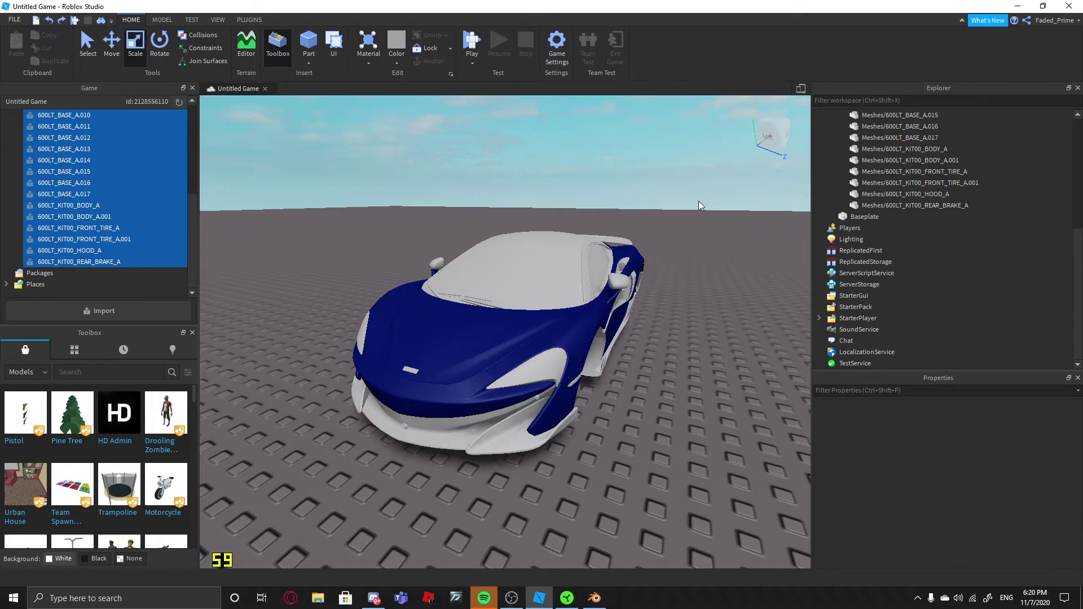
Step: Select every mesh in the car model and set the color to Medium stone grey and the material to SmoothPlastic
scroll(877, 206, up, 6)
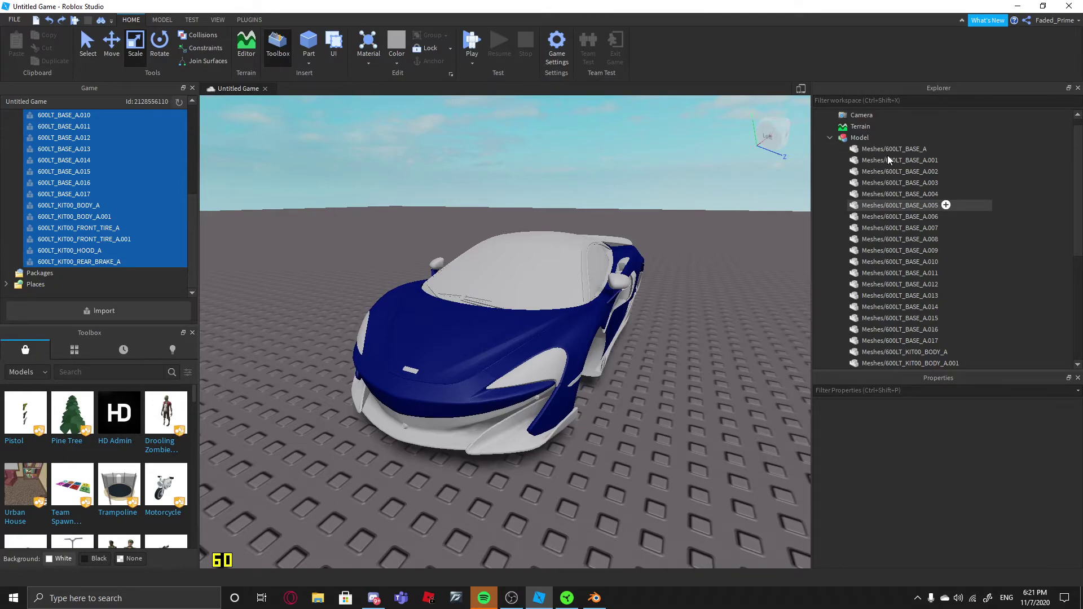
click(887, 150)
scroll(885, 200, down, 6)
shift+click(883, 205)
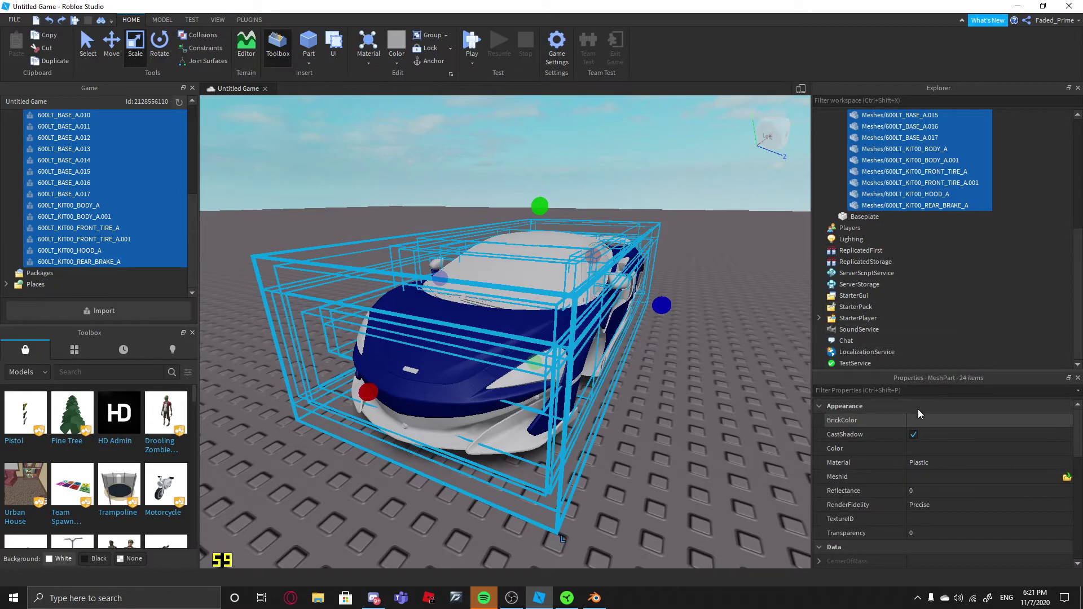
click(952, 449)
click(965, 466)
scroll(948, 501, down, 2)
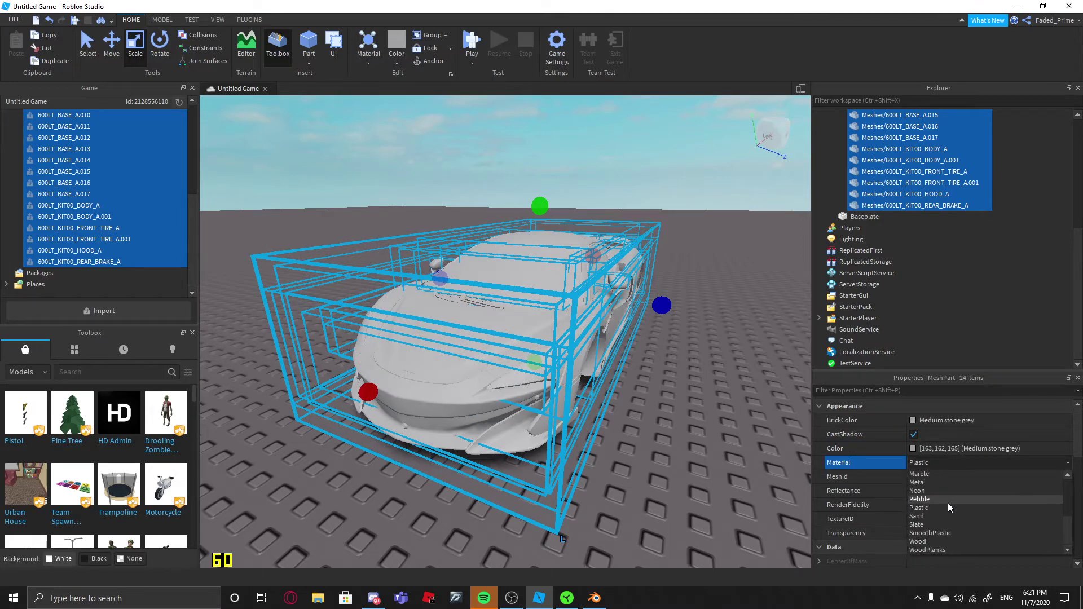
click(956, 532)
Step: Set the selected car meshes' reflectance to 0.15 and transparency to 0.001
click(934, 492)
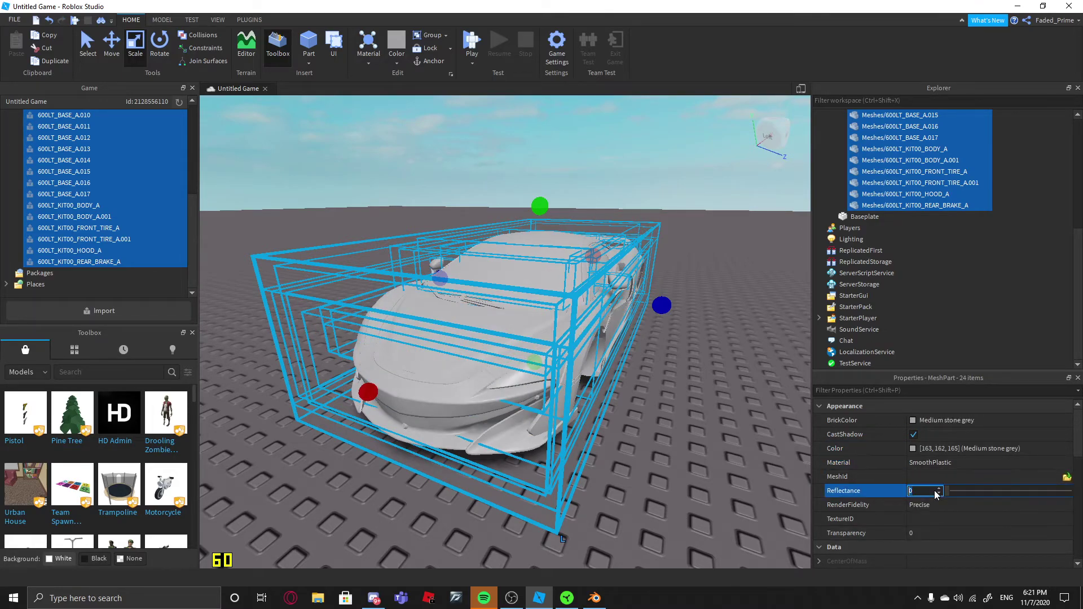
text(.15)
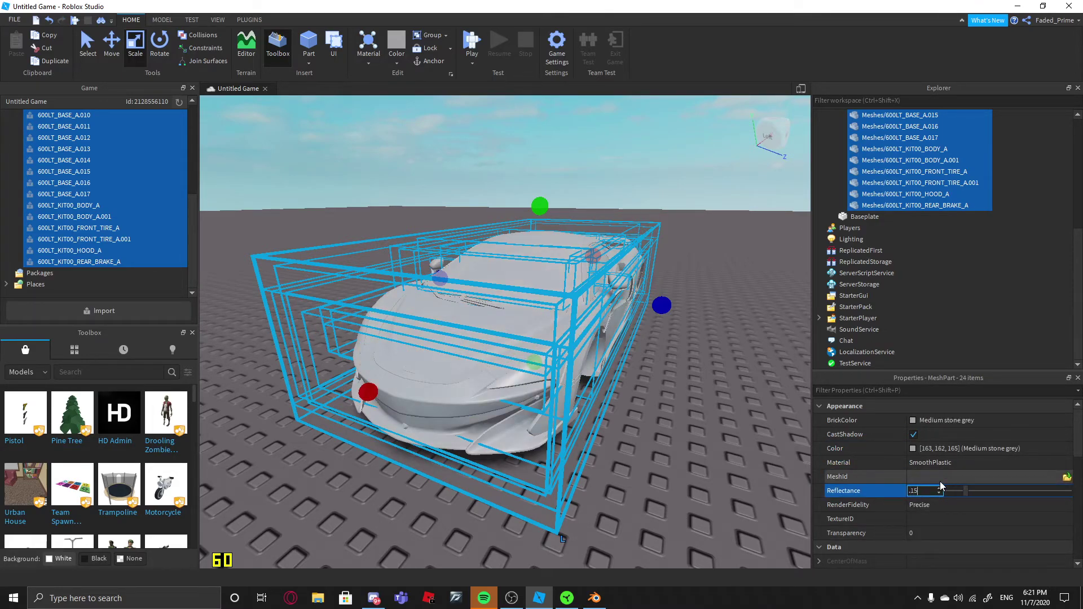
click(947, 533)
text(.00)
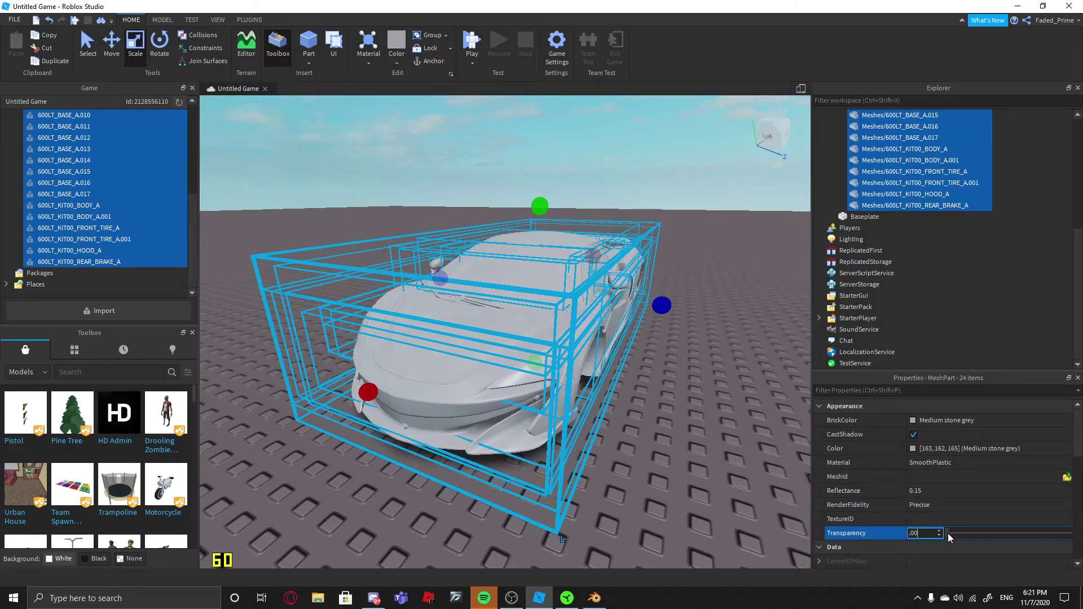
text(1)
key(Return)
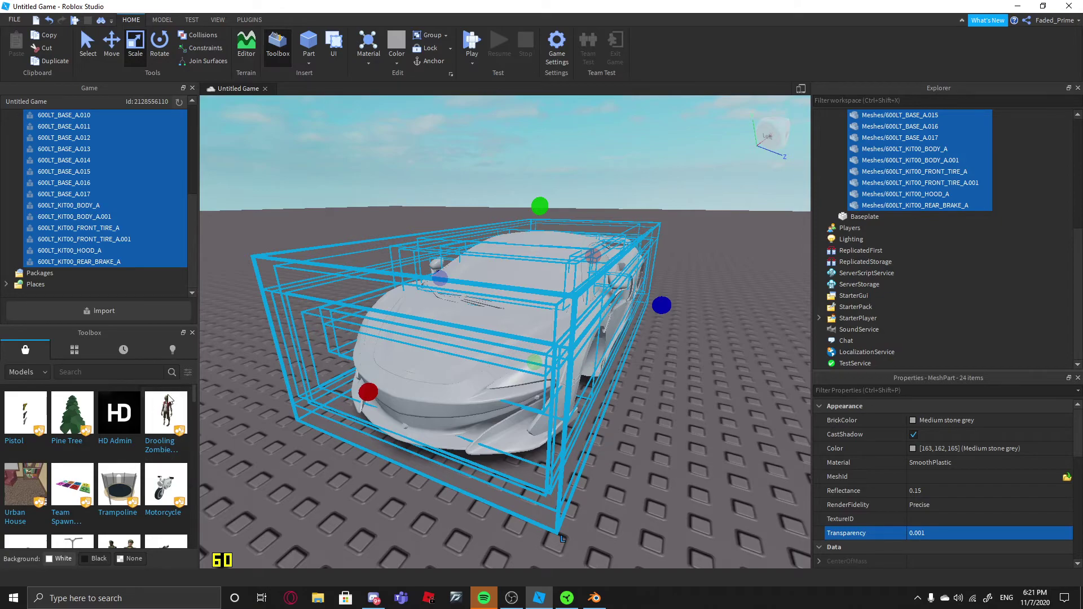
Step: Search the toolbox models for "car skybox" and insert the Car Park Skybox into the game
click(95, 373)
text(car skybox)
key(Return)
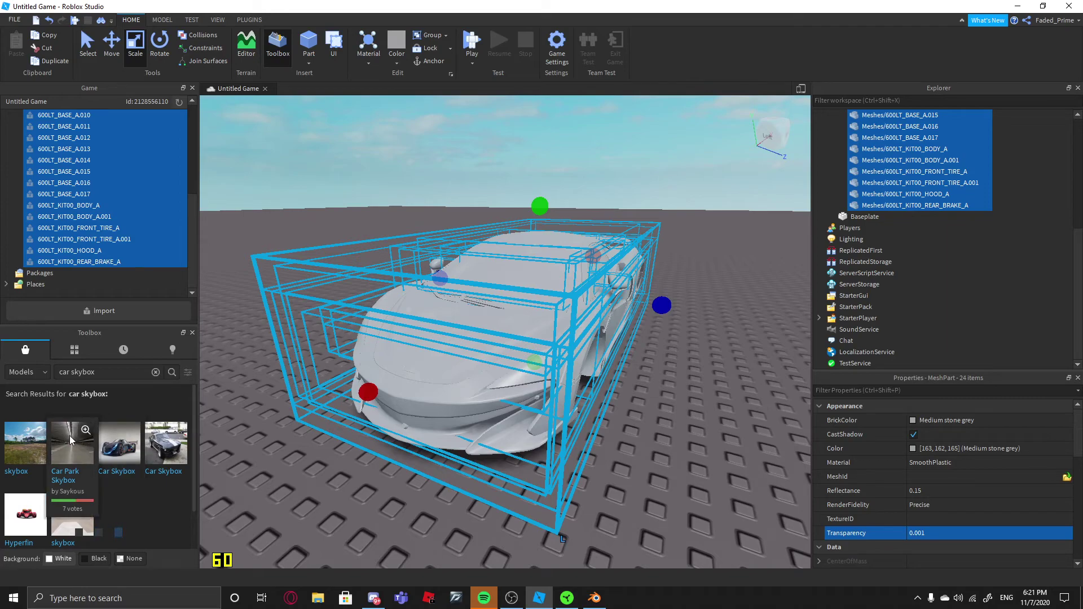
click(66, 432)
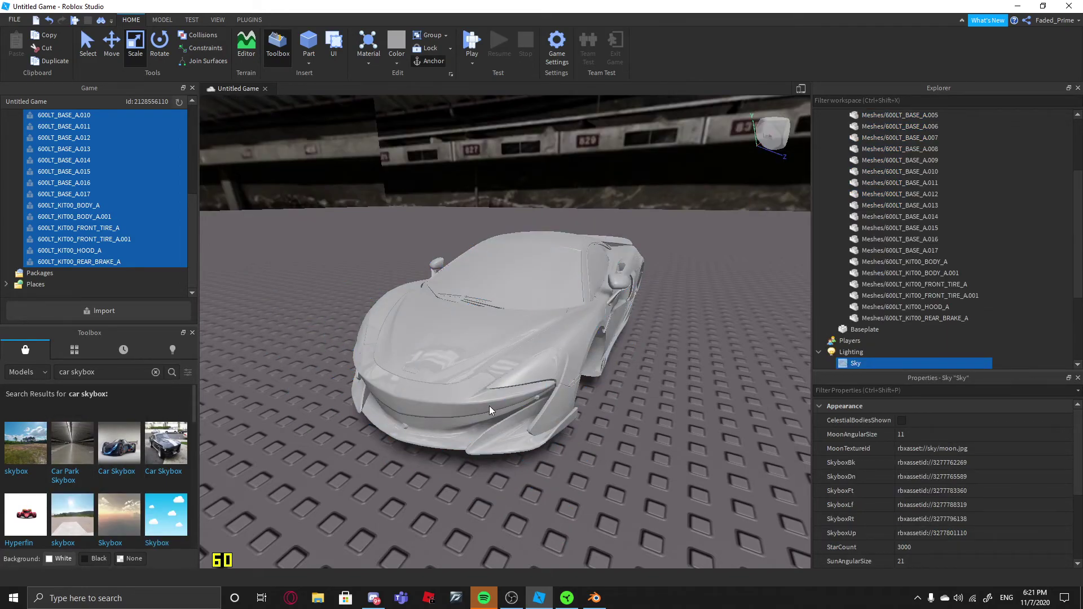
Step: Select the car's body mesh 600LT_KIT00_BODY_A.001 on its own and set its BrickColor to Navy blue
click(432, 427)
scroll(446, 443, up, 10)
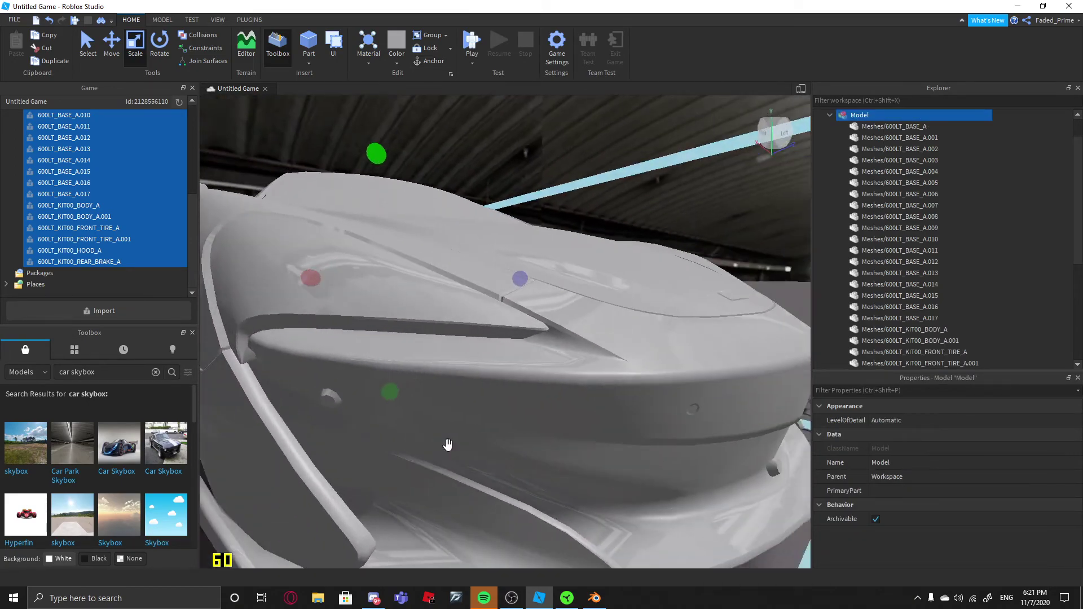
right_drag(447, 445, 531, 437)
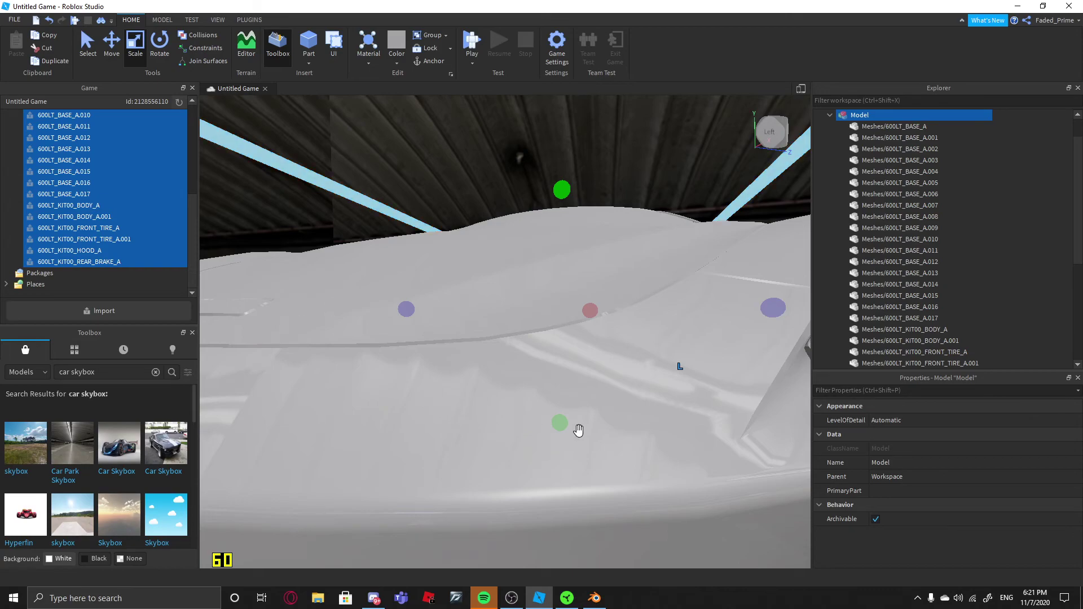
click(499, 425)
click(937, 420)
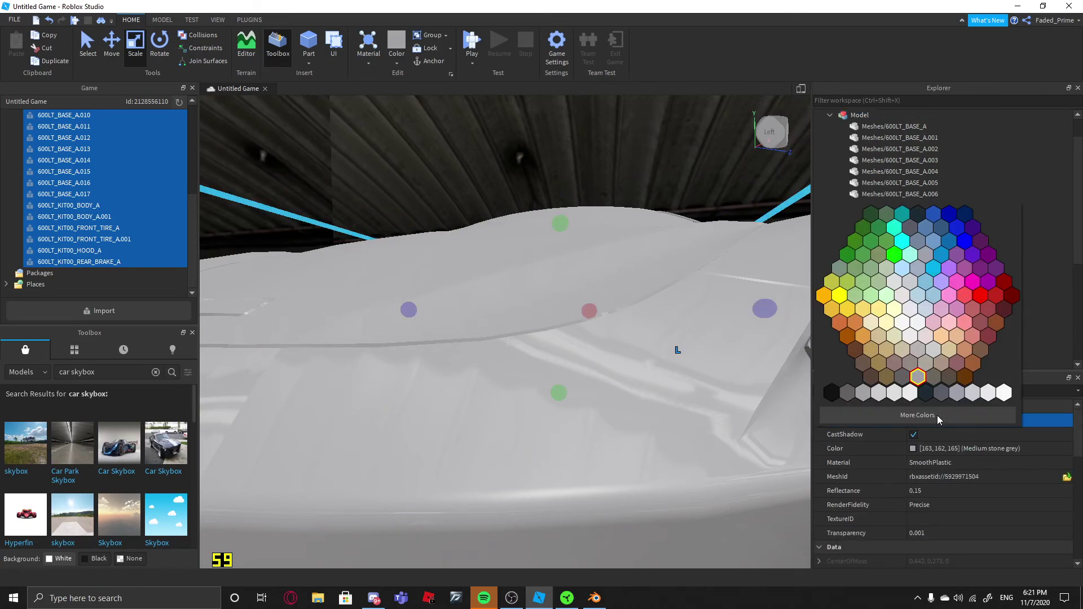
click(962, 212)
right_drag(528, 389, 529, 391)
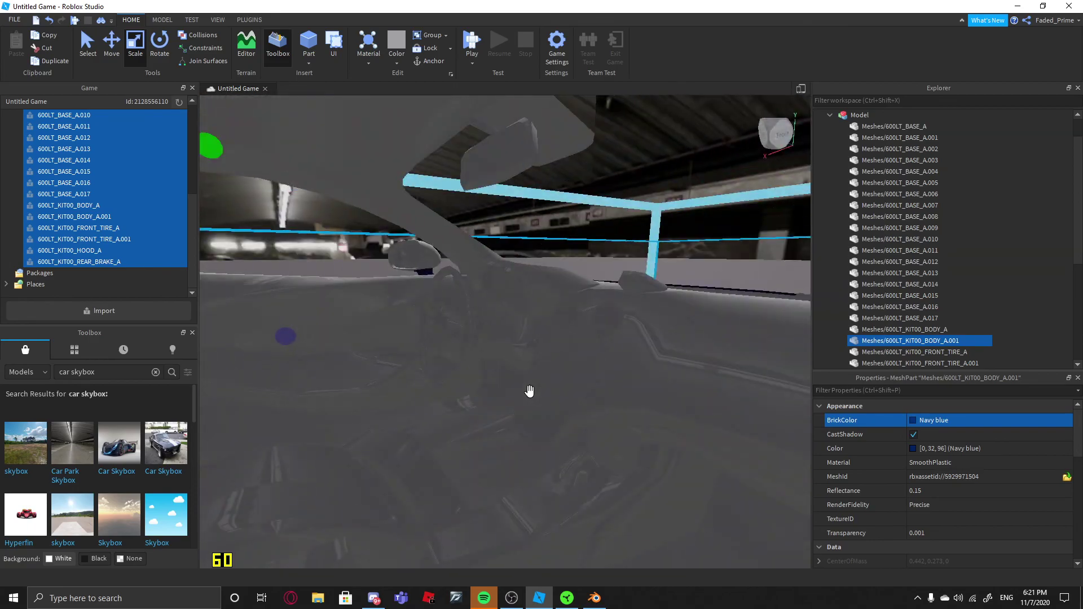